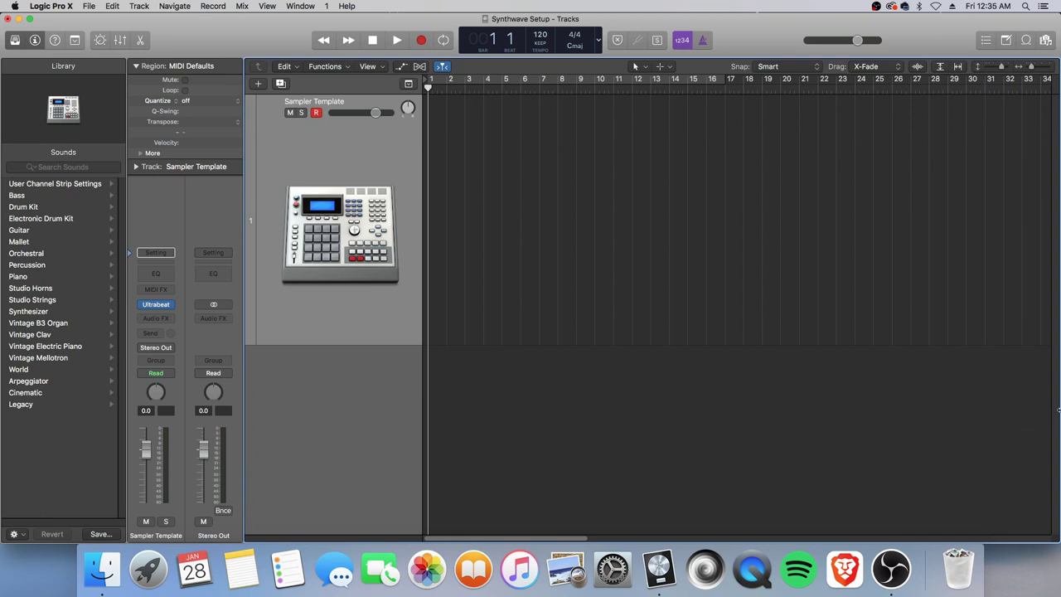
Step: Open the Sampler Template track's Ultrabeat and select the Synthwave Kit (Blue) Kick 1 voice
{"action": "left_click_drag", "start_coordinate": [1058, 406], "coordinate": [939, 408]}
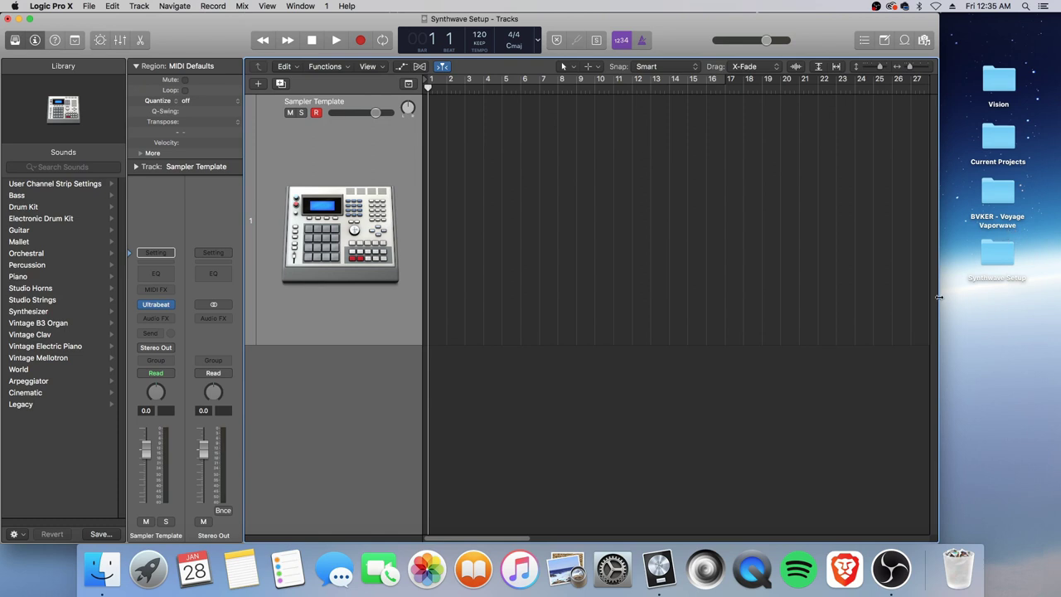
{"action": "left_click_drag", "start_coordinate": [939, 299], "coordinate": [1057, 301]}
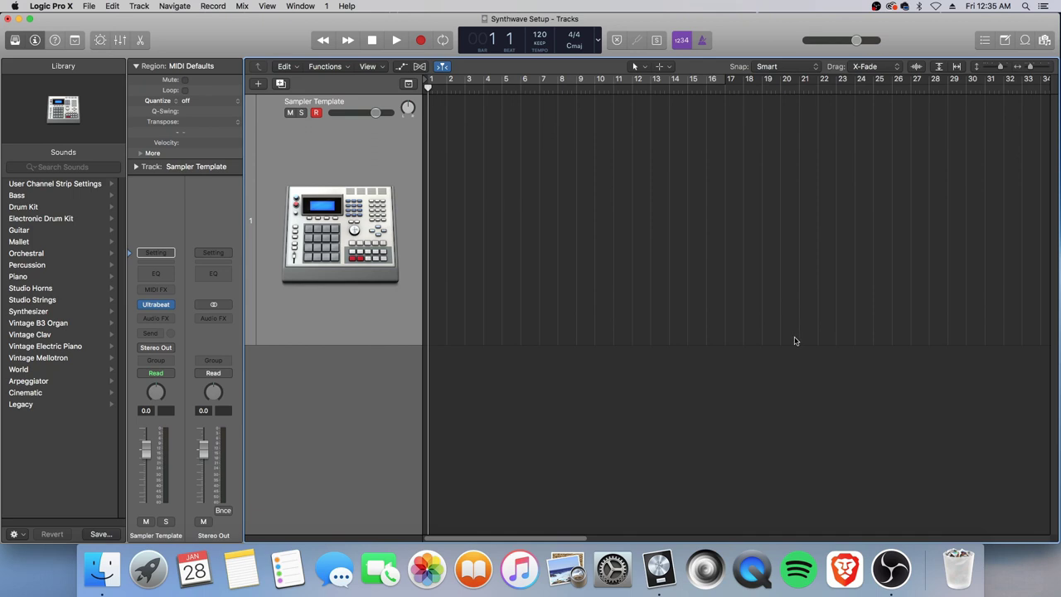
{"action": "left_click", "coordinate": [158, 310]}
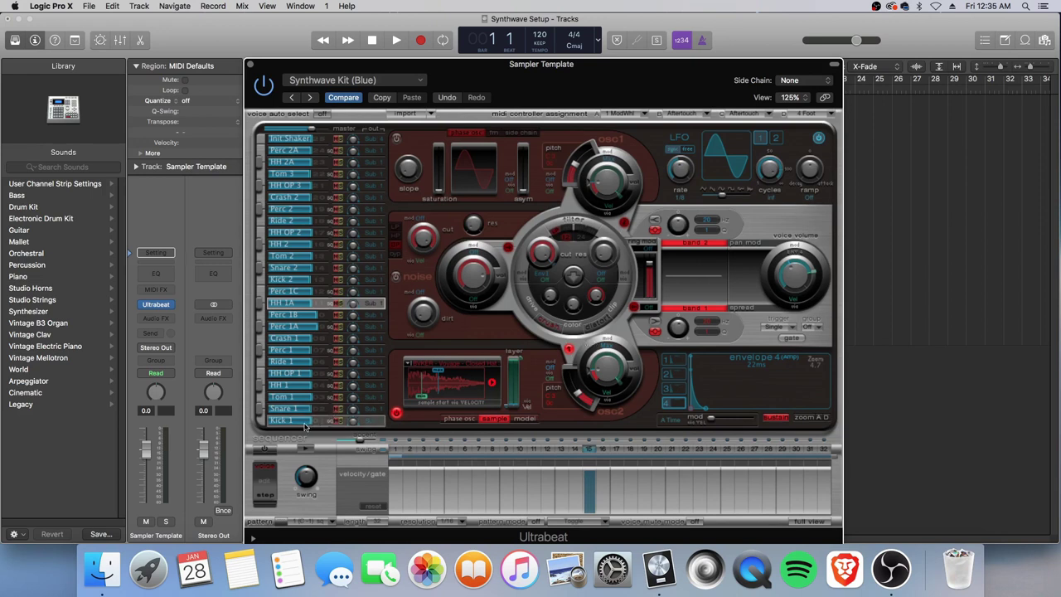
{"action": "left_click", "coordinate": [290, 423]}
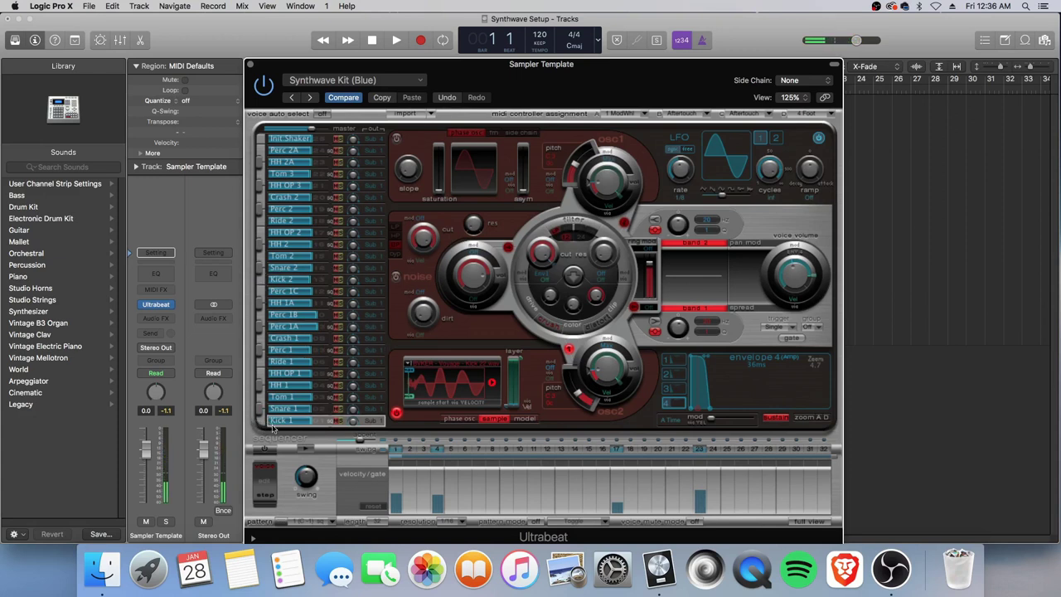
{"action": "left_click_drag", "start_coordinate": [284, 420], "coordinate": [370, 391]}
Step: Load the Sampler Template setting in Ultrabeat and check the third voice
{"action": "left_click", "coordinate": [324, 81]}
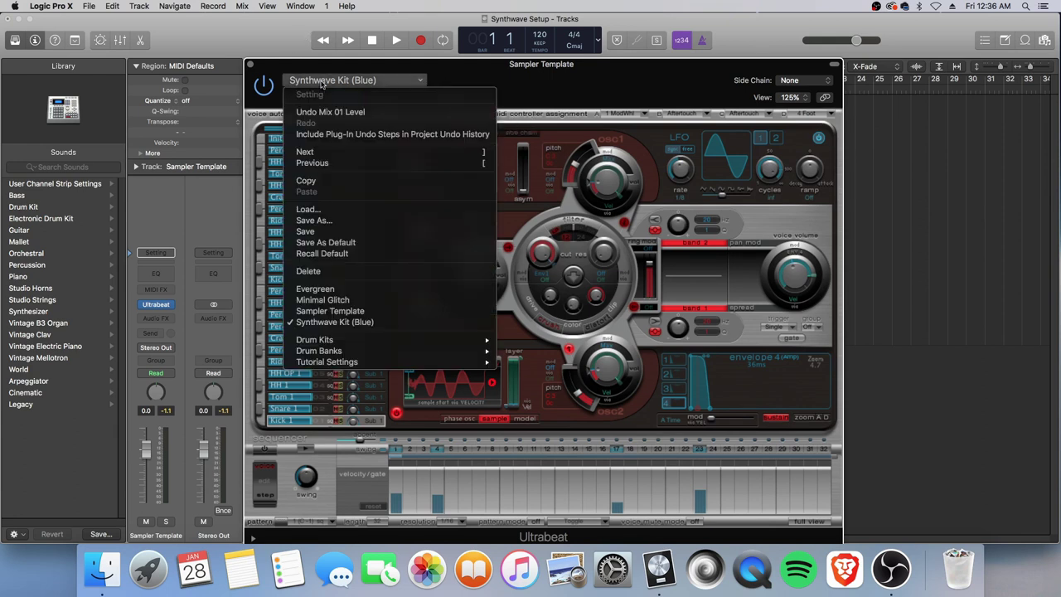
{"action": "left_click", "coordinate": [317, 315]}
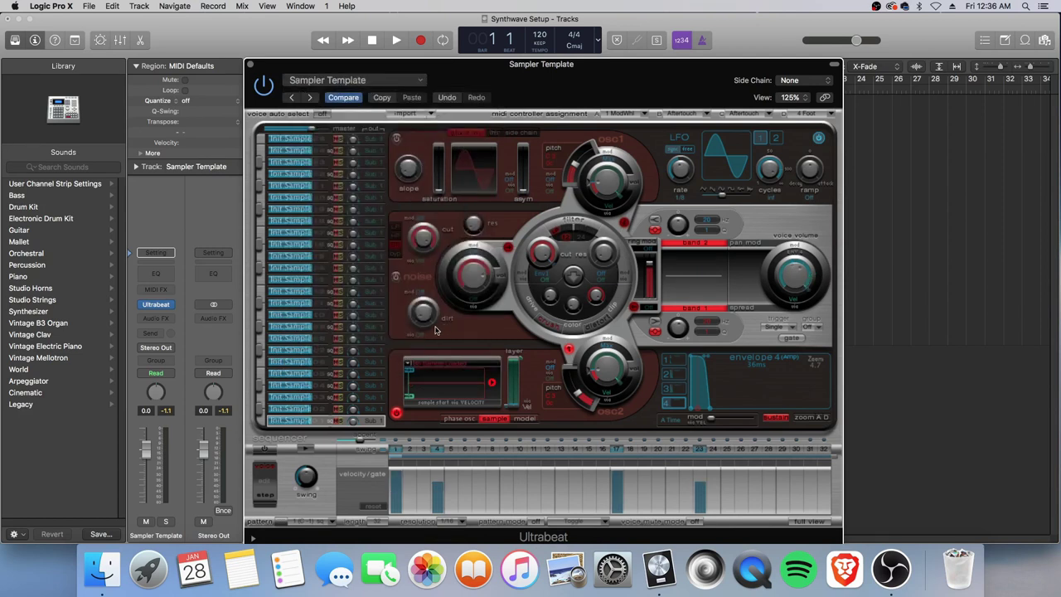
{"action": "left_click", "coordinate": [286, 162]}
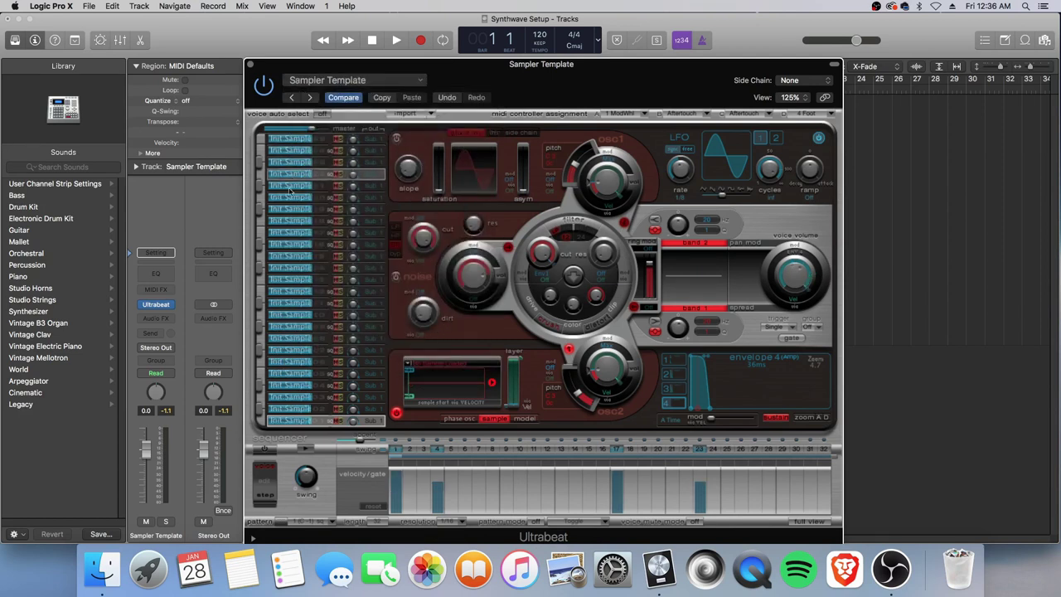
Step: Step through the lower Init Sample voices, then select and audition the bottom one
{"action": "left_click", "coordinate": [285, 397]}
{"action": "left_click", "coordinate": [286, 373]}
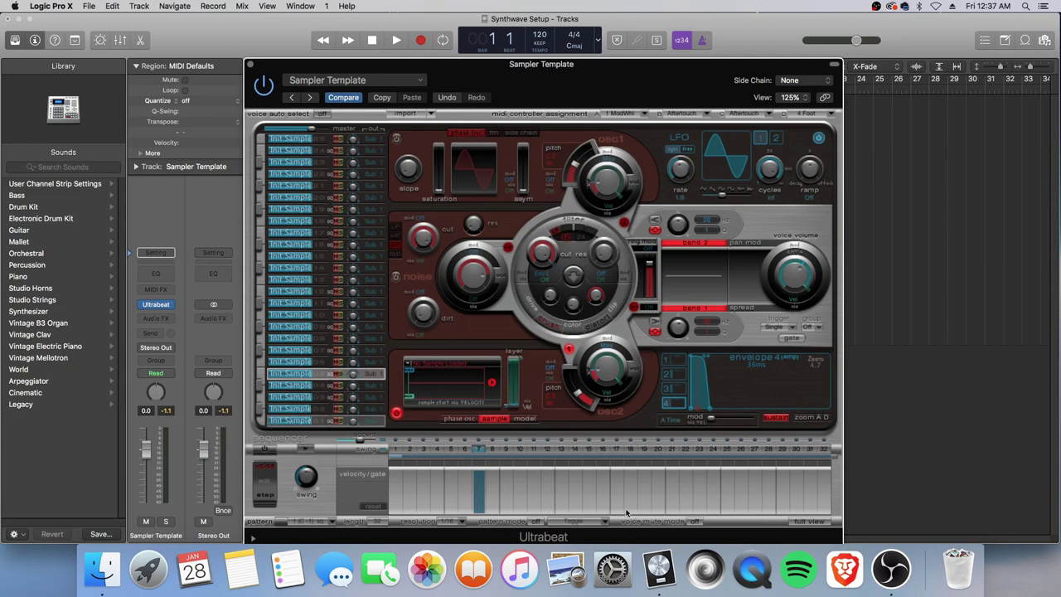
{"action": "left_click", "coordinate": [283, 350]}
{"action": "left_click", "coordinate": [283, 327]}
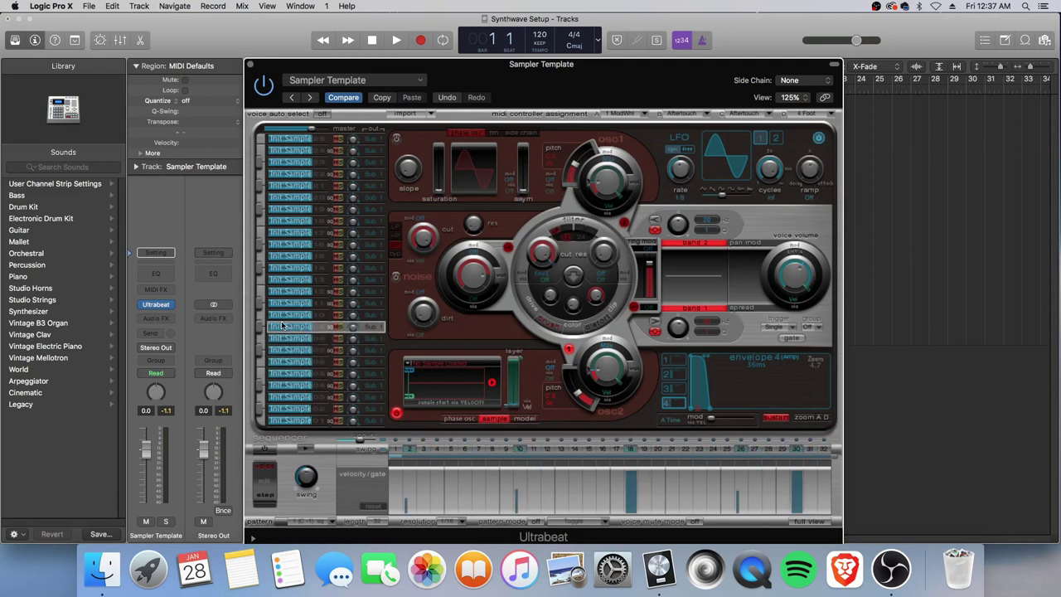
{"action": "left_click", "coordinate": [283, 424]}
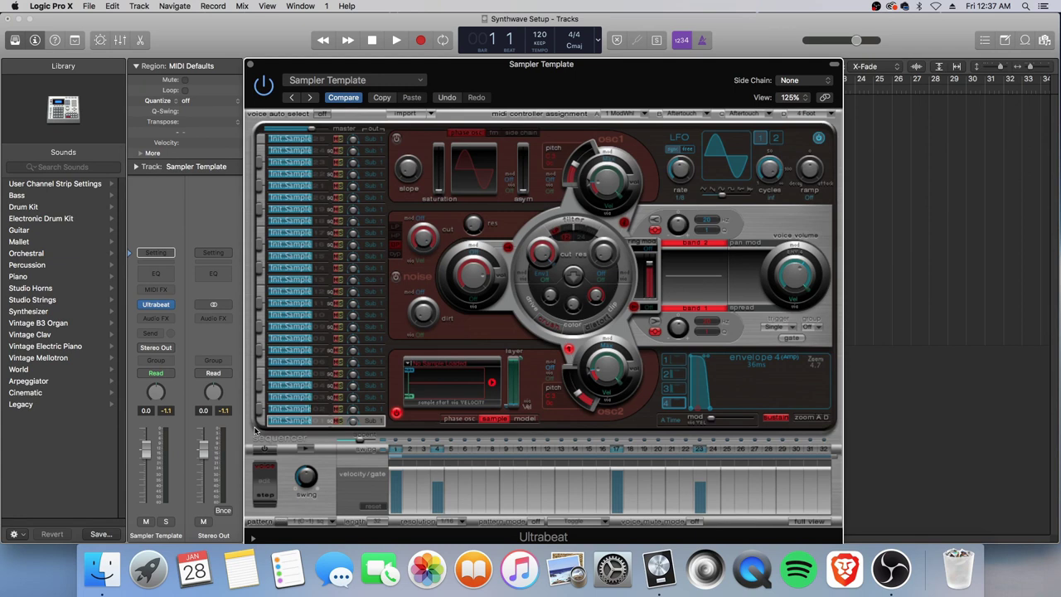
{"action": "left_click", "coordinate": [261, 423]}
Step: Preview and load BVKER - Voyage - Kick 47.wav from Desktop > BVKER - Voyage Vaporwave > Drum Shots > Kicks
{"action": "left_click", "coordinate": [440, 366]}
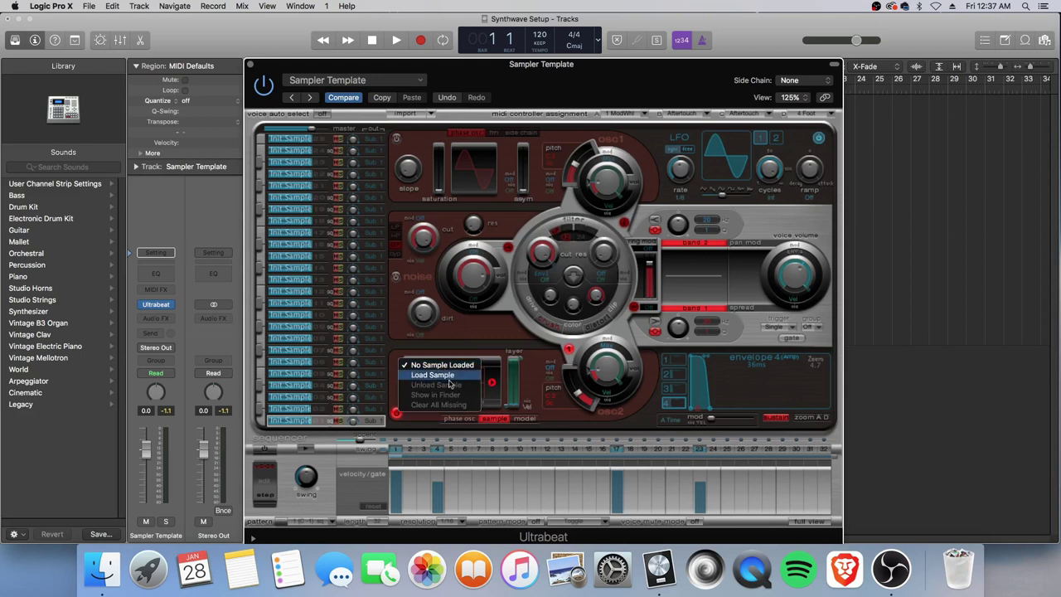
{"action": "left_click", "coordinate": [432, 374]}
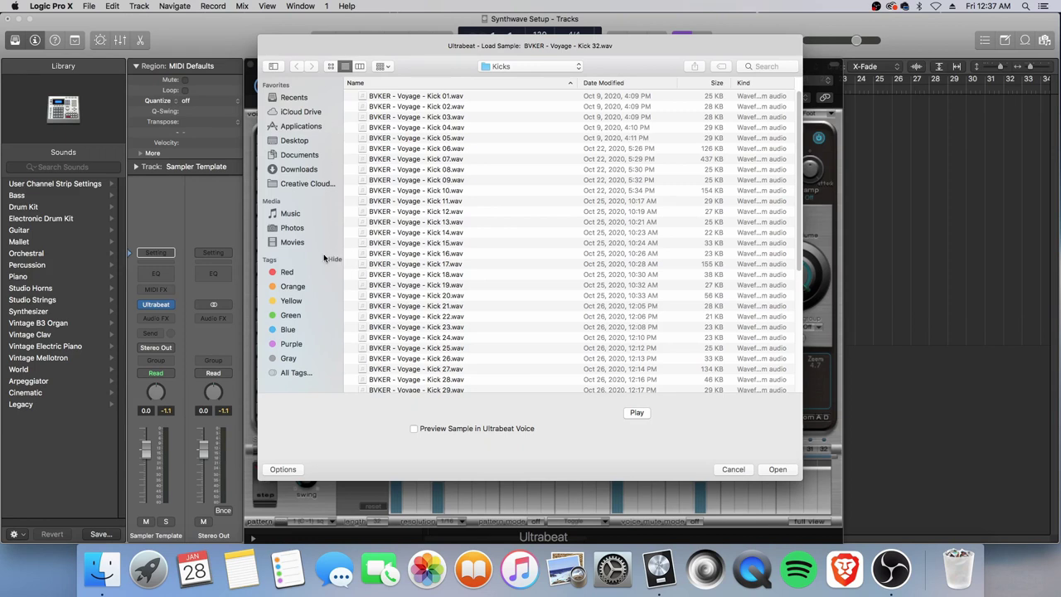
{"action": "left_click", "coordinate": [505, 66]}
{"action": "left_click", "coordinate": [506, 100]}
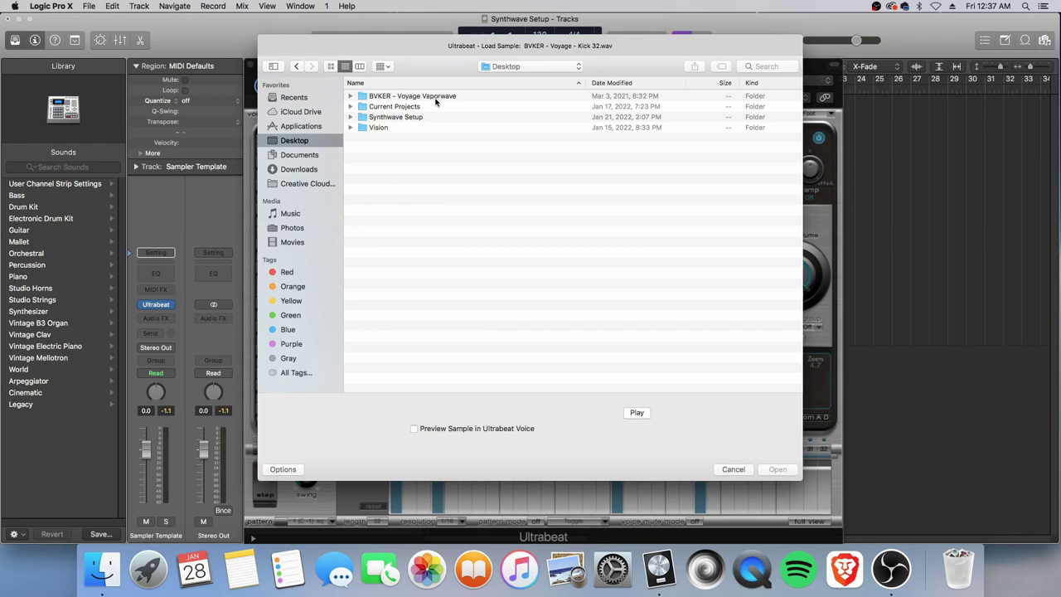
{"action": "left_click", "coordinate": [416, 98]}
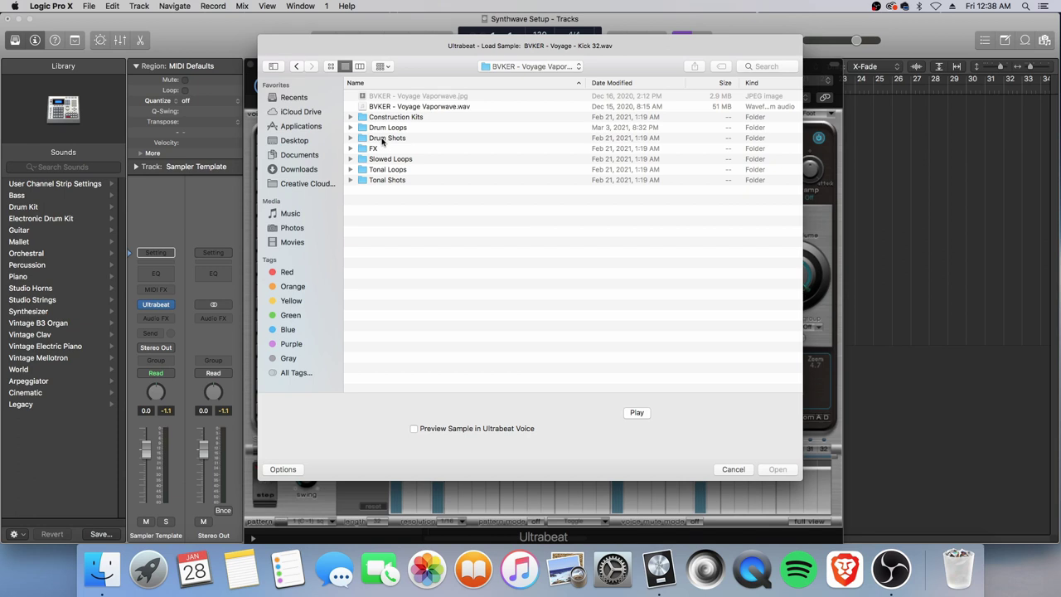
{"action": "double_click", "coordinate": [381, 139]}
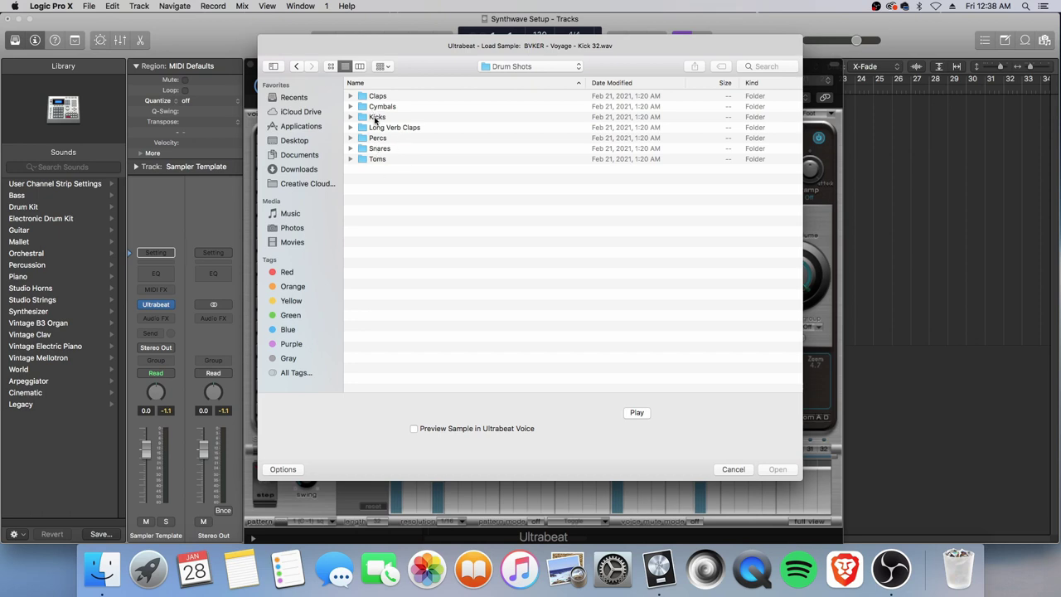
{"action": "double_click", "coordinate": [375, 121]}
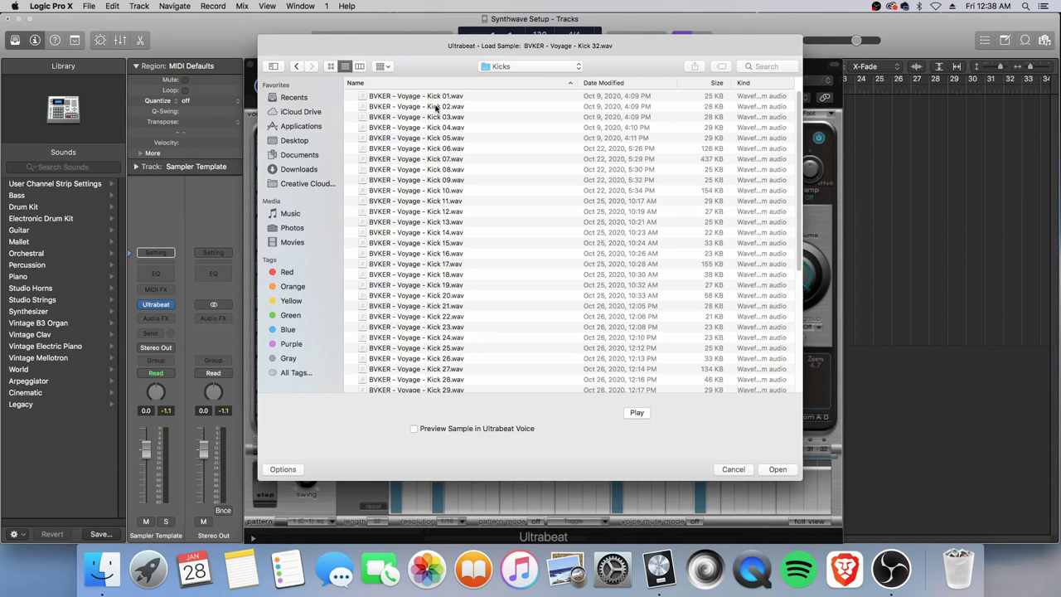
{"action": "scroll", "coordinate": [444, 358], "scroll_direction": "down", "scroll_amount": 10}
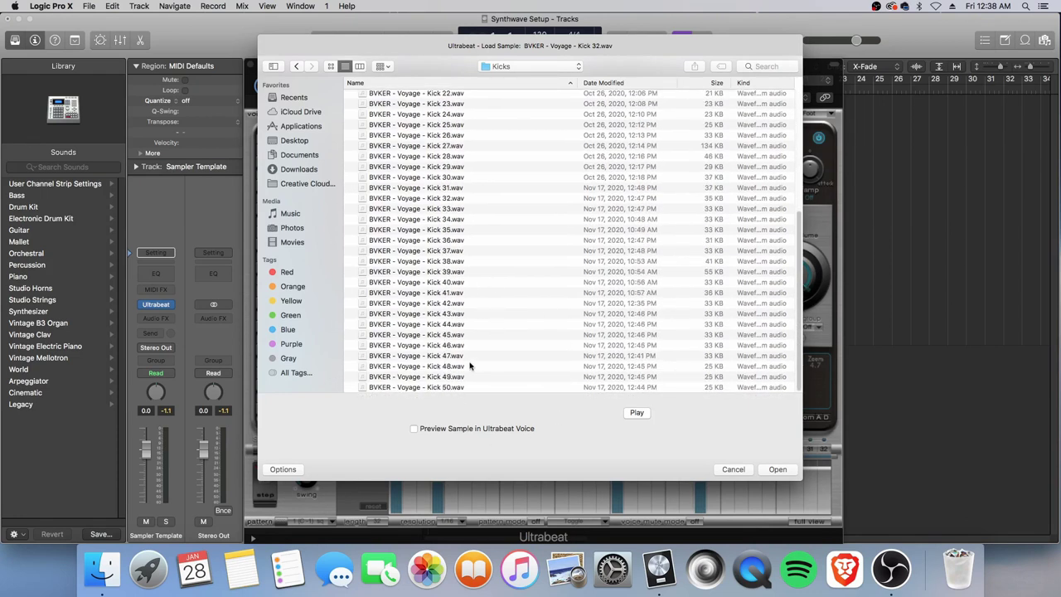
{"action": "left_click", "coordinate": [441, 357]}
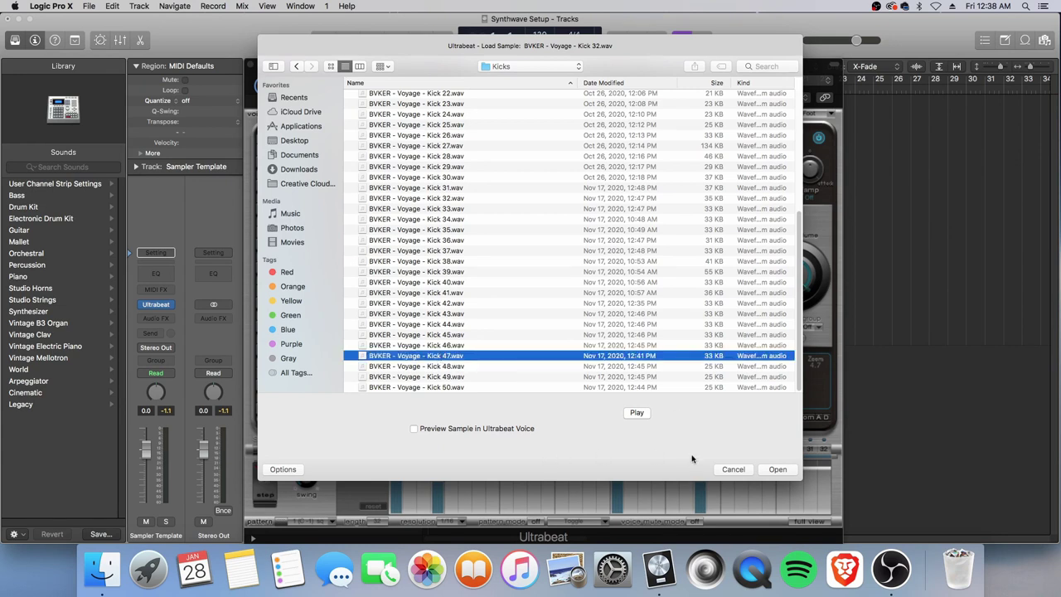
{"action": "left_click", "coordinate": [642, 415]}
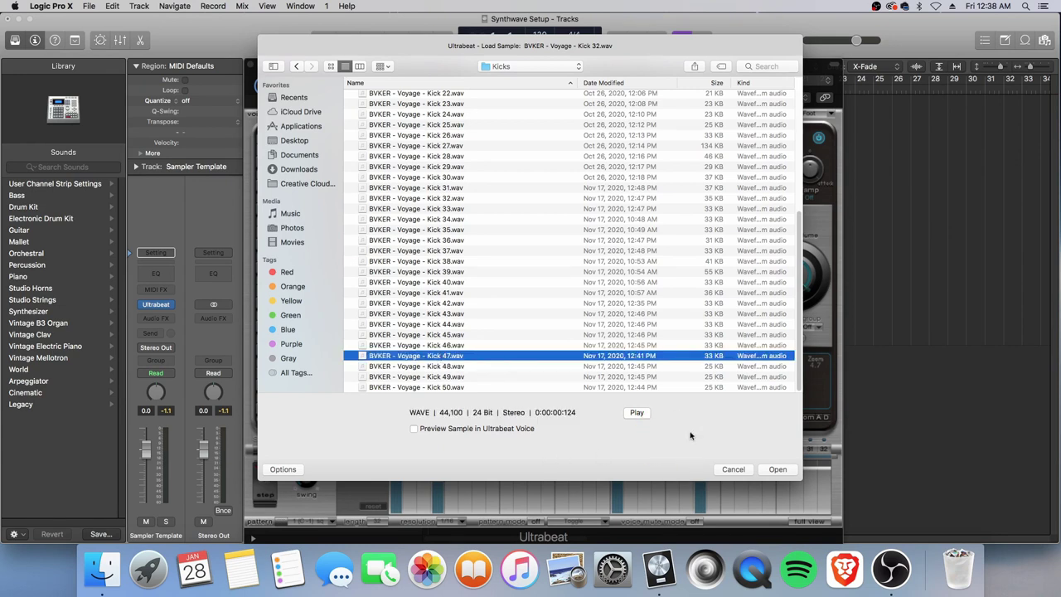
{"action": "left_click", "coordinate": [777, 469]}
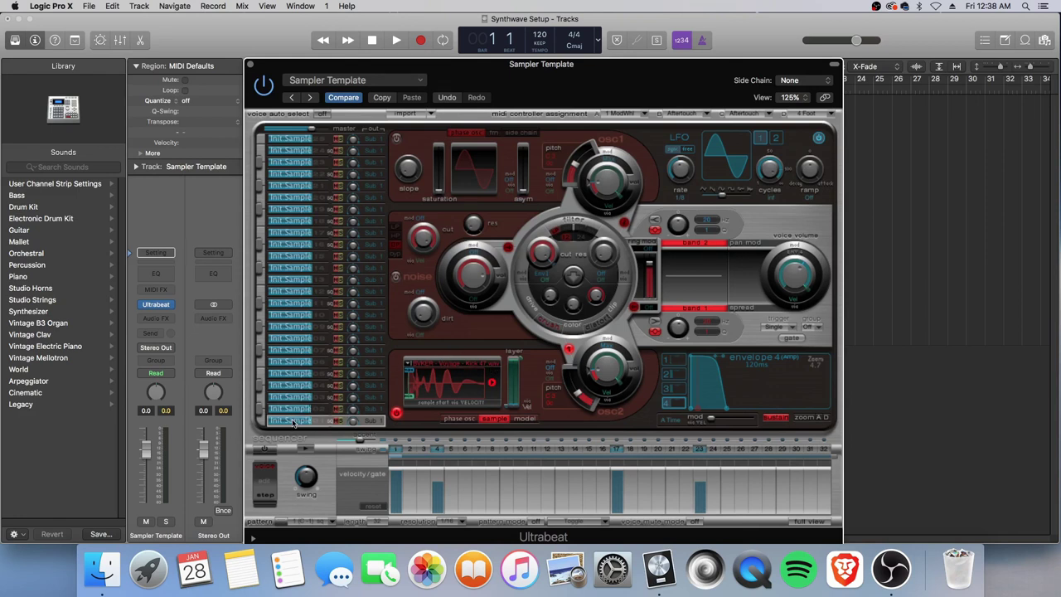
{"action": "double_click", "coordinate": [292, 422]}
{"action": "type", "text": "Kick 1"}
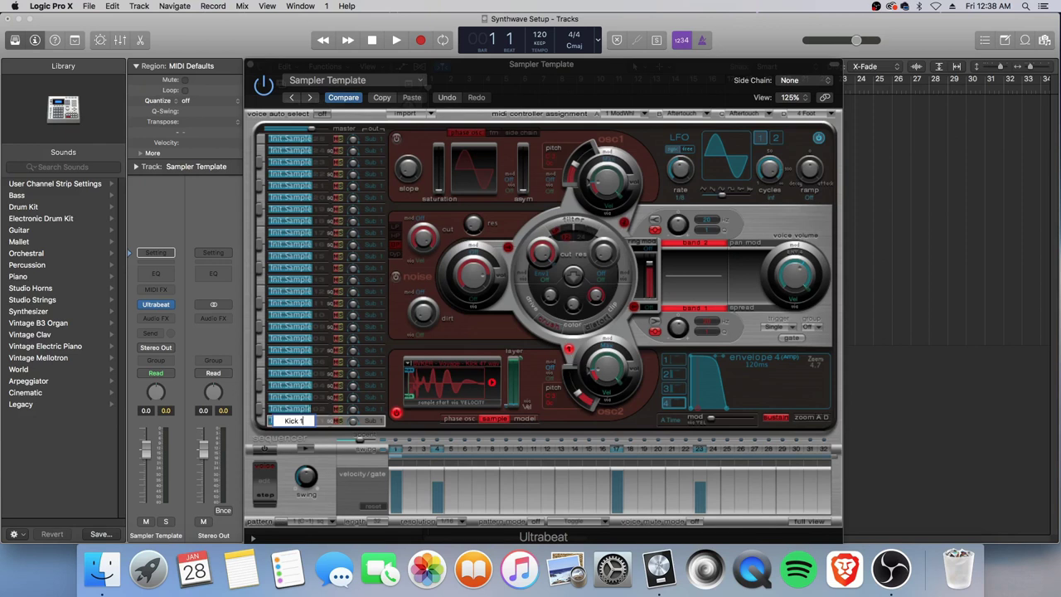
{"action": "key", "text": "Return"}
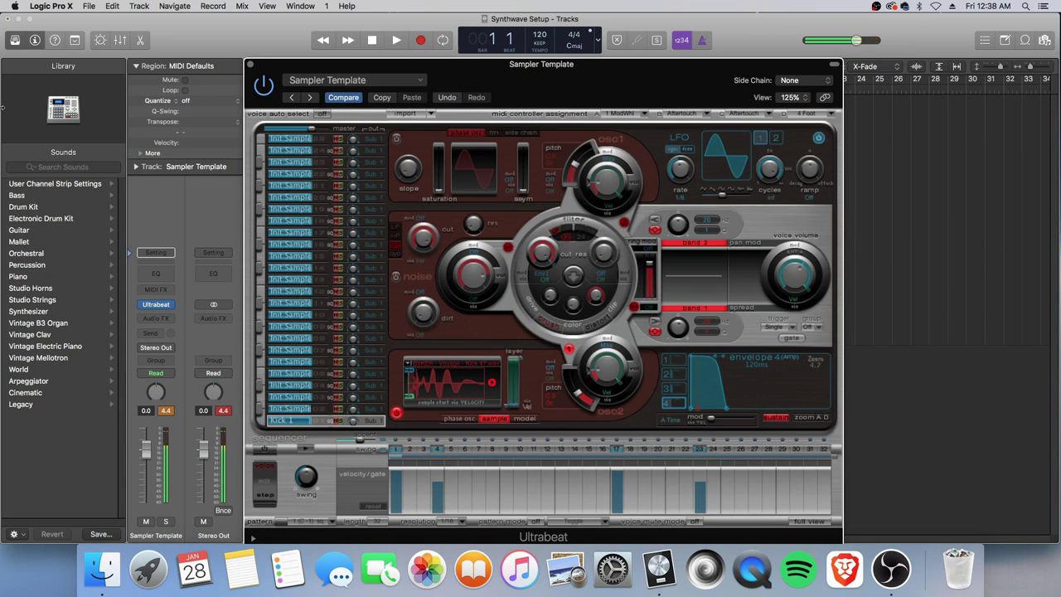
{"action": "left_click", "coordinate": [313, 406]}
{"action": "left_click", "coordinate": [905, 272]}
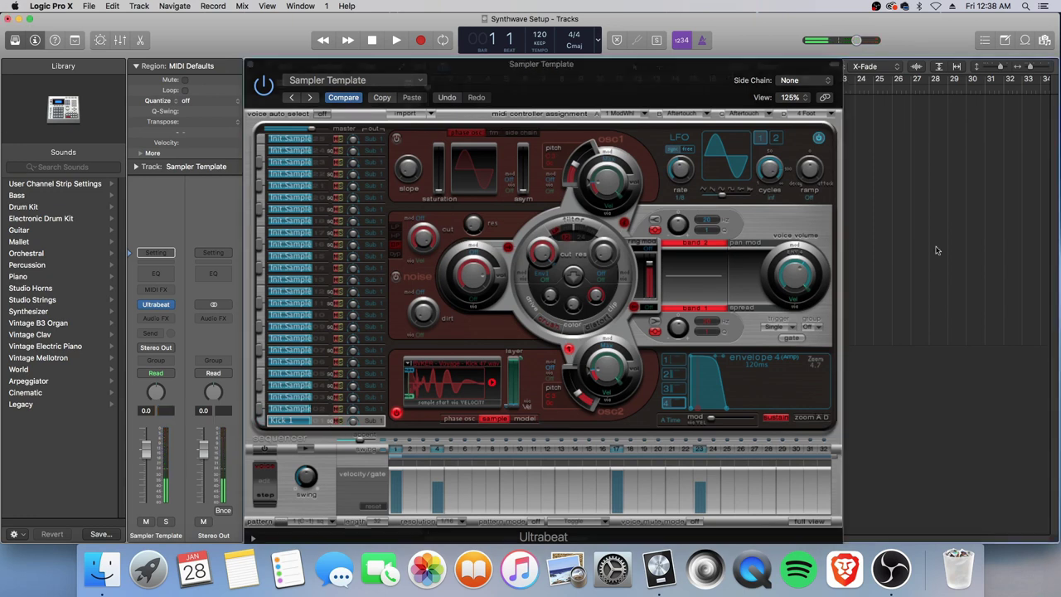
{"action": "left_click", "coordinate": [792, 272]}
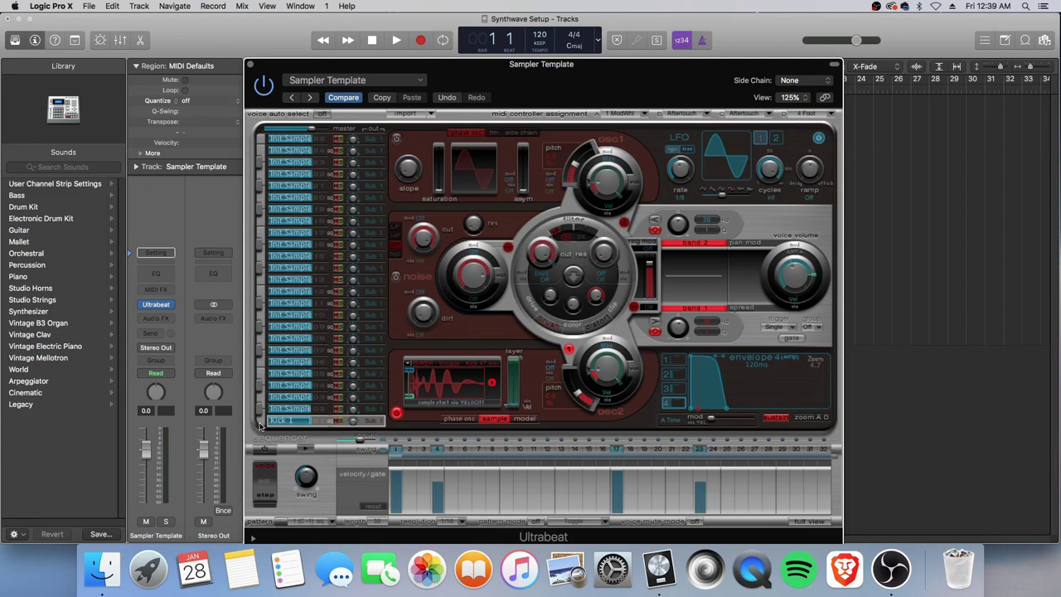
Step: Audition Kick 1, then rename a mid-list Init Sample voice to 'Kick 2' and select it
{"action": "left_click", "coordinate": [259, 425]}
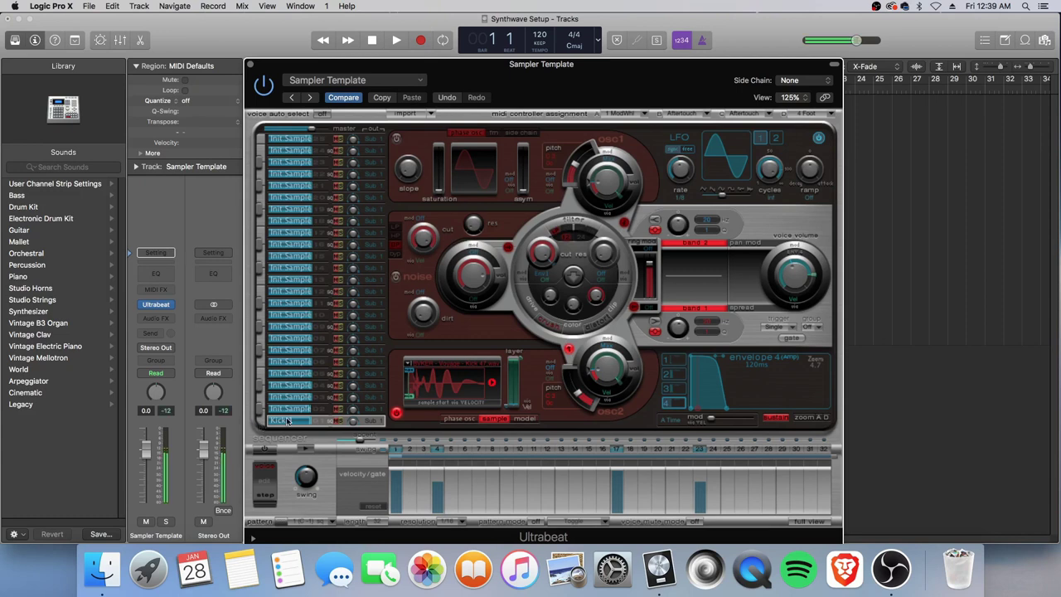
{"action": "left_click", "coordinate": [282, 281]}
{"action": "type", "text": "Kick 2"}
{"action": "key", "text": "Return"}
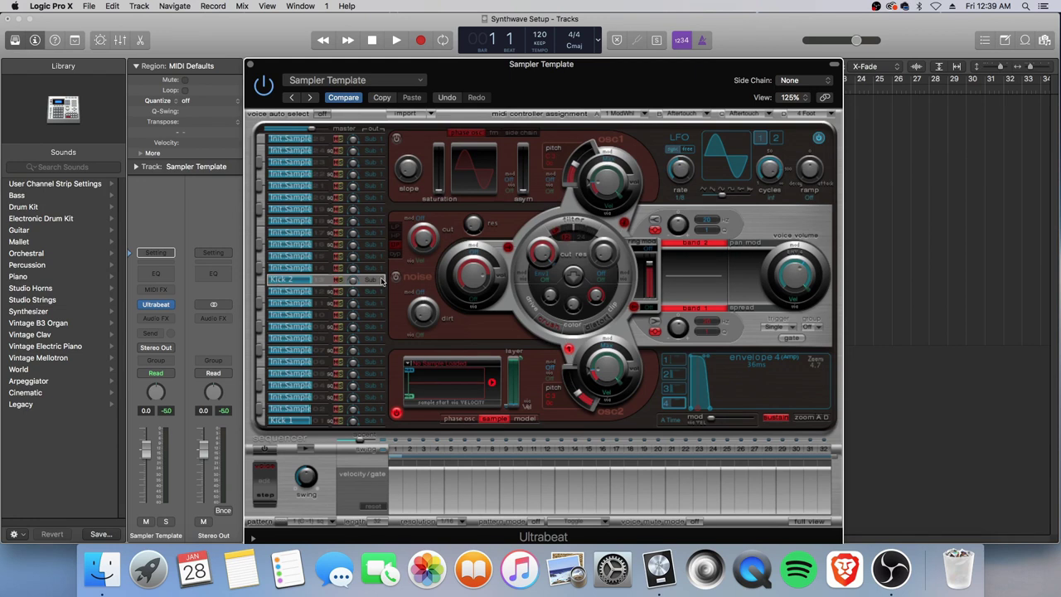
{"action": "left_click", "coordinate": [290, 421]}
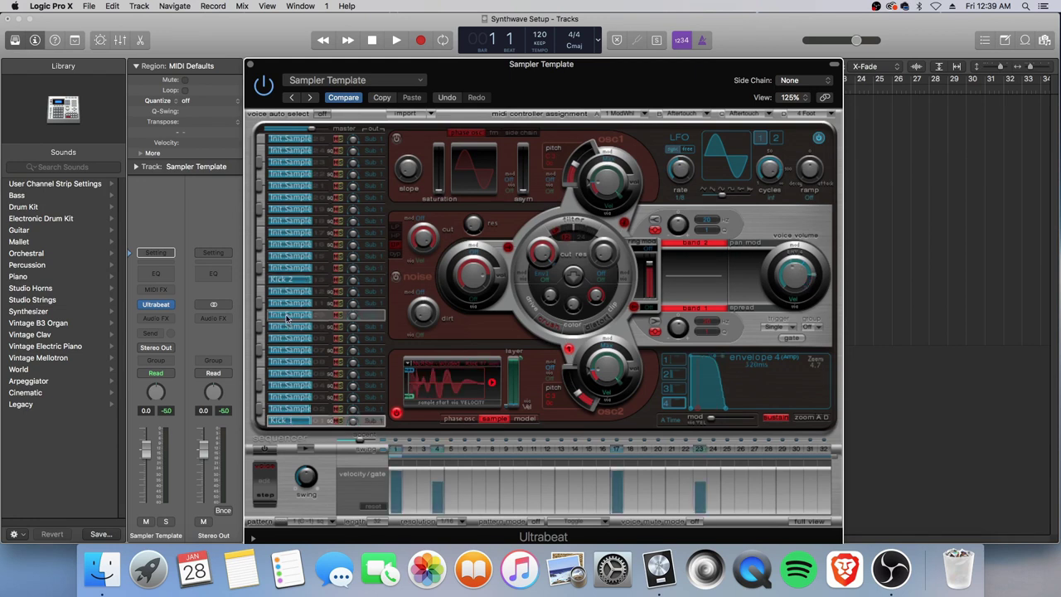
{"action": "left_click", "coordinate": [285, 282]}
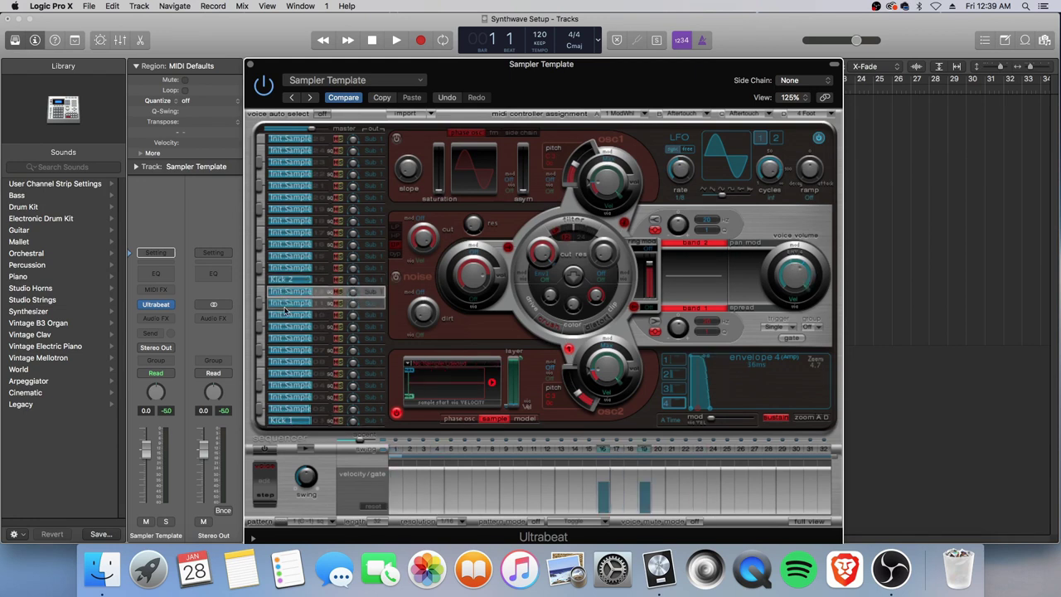
{"action": "left_click", "coordinate": [284, 283]}
{"action": "left_click", "coordinate": [283, 283]}
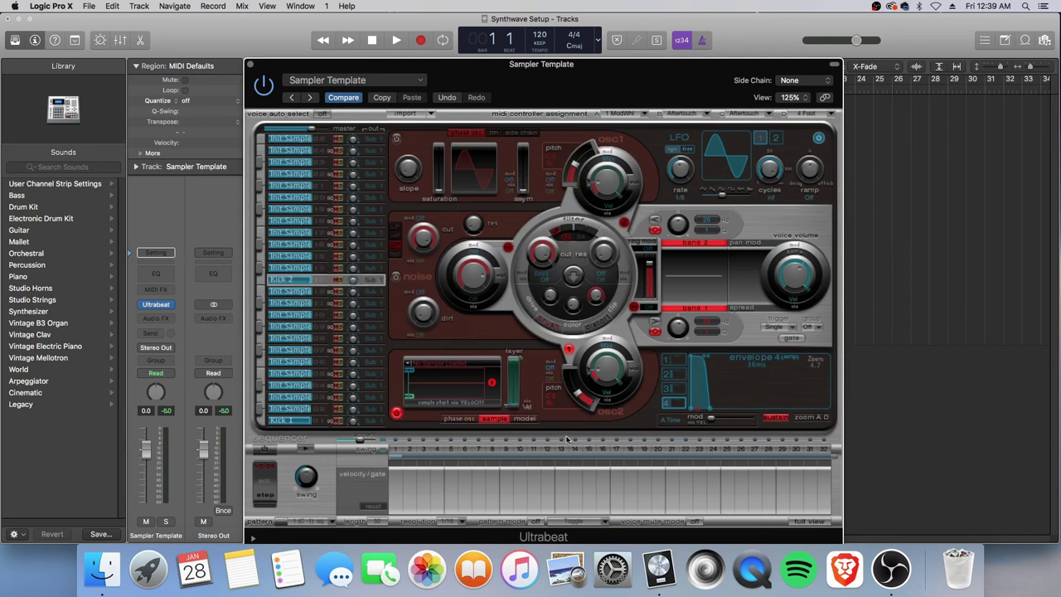
Step: Preview BVKER - Voyage - Kick 08.wav from the Kicks folder and load it into Kick 2
{"action": "left_click", "coordinate": [435, 366]}
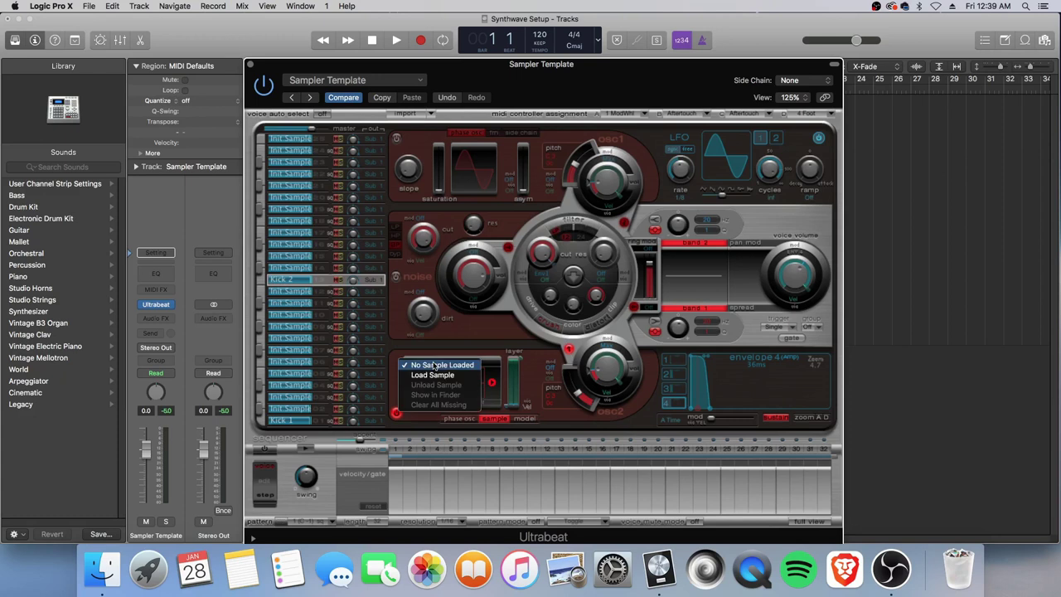
{"action": "left_click", "coordinate": [426, 378]}
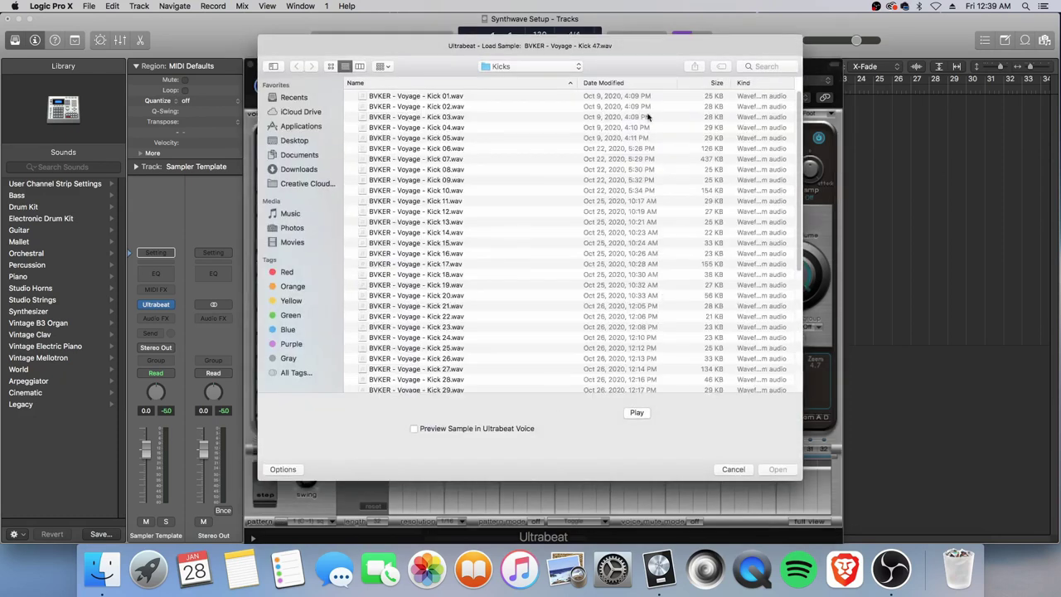
{"action": "left_click", "coordinate": [412, 170]}
{"action": "left_click", "coordinate": [637, 414]}
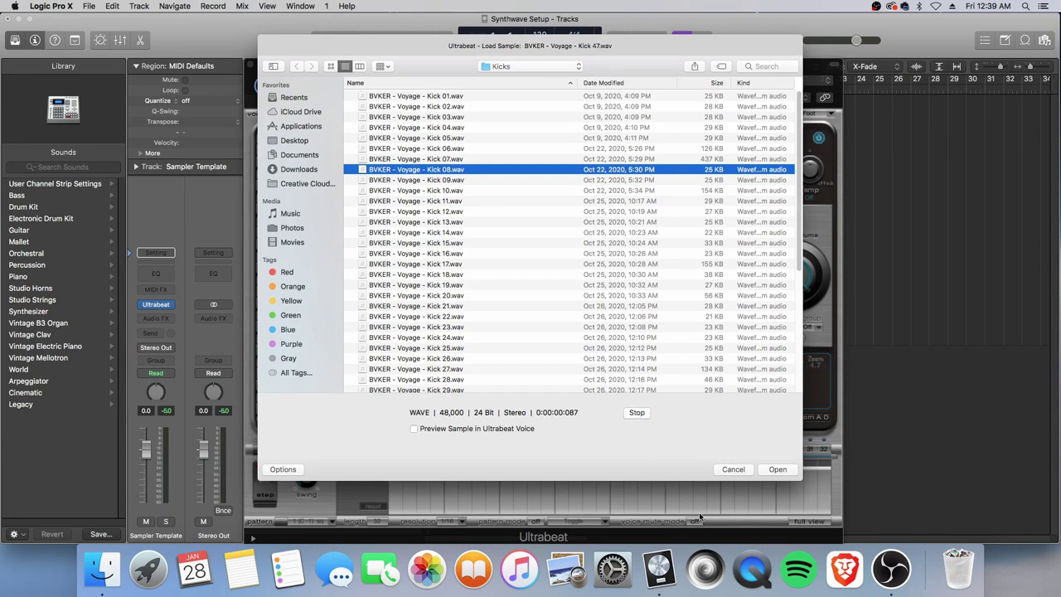
{"action": "left_click", "coordinate": [637, 412]}
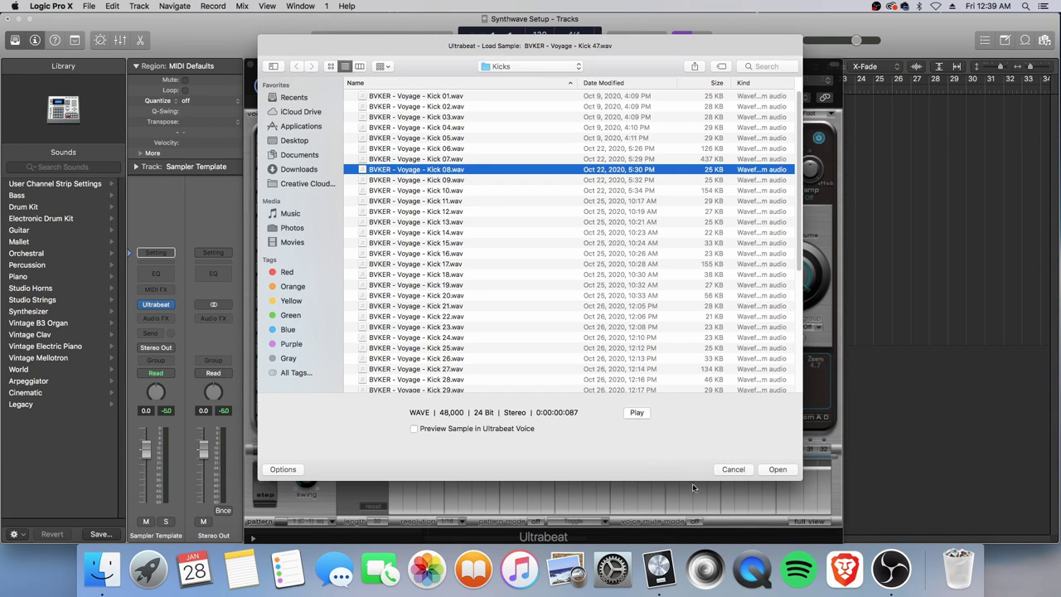
{"action": "left_click", "coordinate": [777, 469]}
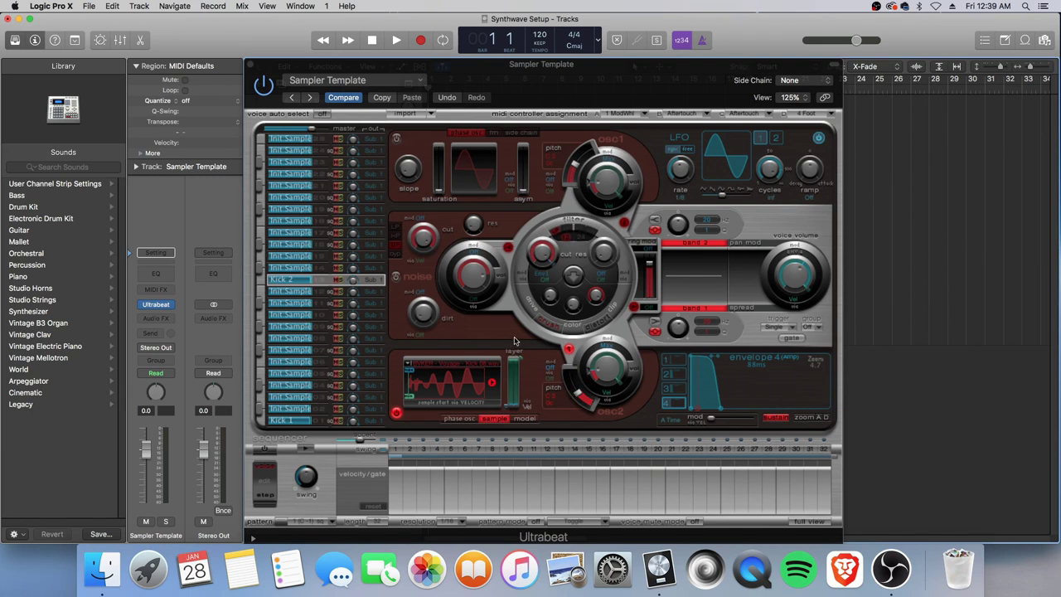
{"action": "left_click", "coordinate": [267, 286]}
{"action": "left_click", "coordinate": [278, 279]}
{"action": "left_click", "coordinate": [254, 420]}
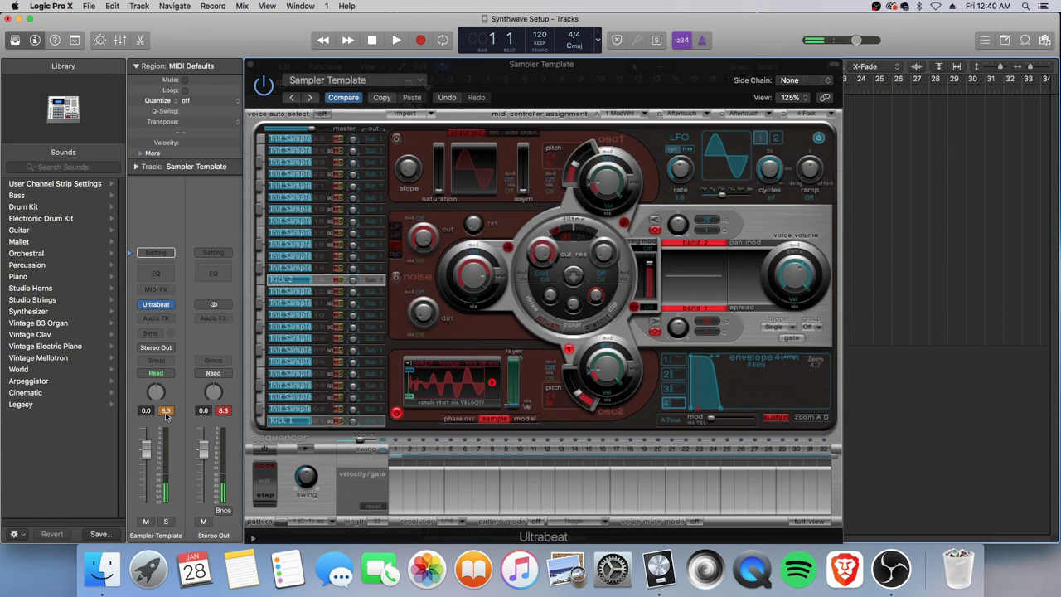
{"action": "left_click", "coordinate": [166, 412]}
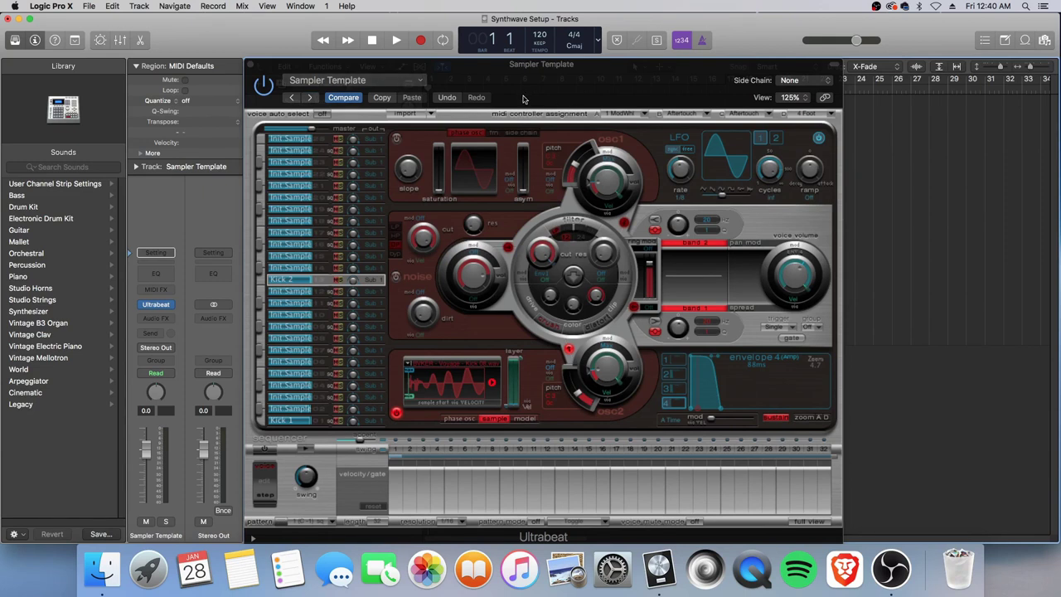
{"action": "left_click", "coordinate": [43, 6]}
{"action": "left_click", "coordinate": [66, 19]}
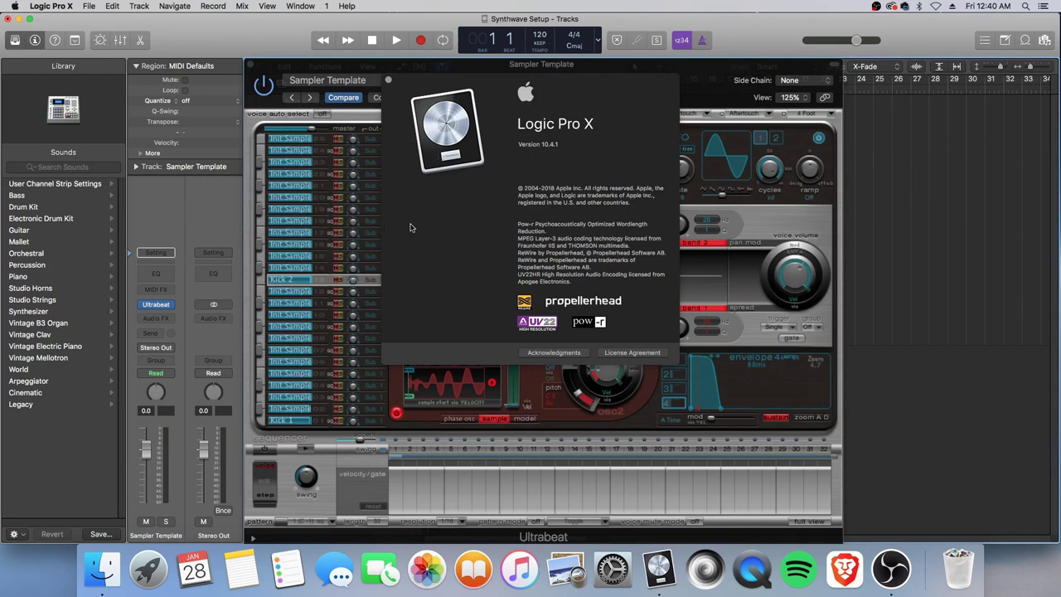
{"action": "left_click", "coordinate": [388, 82]}
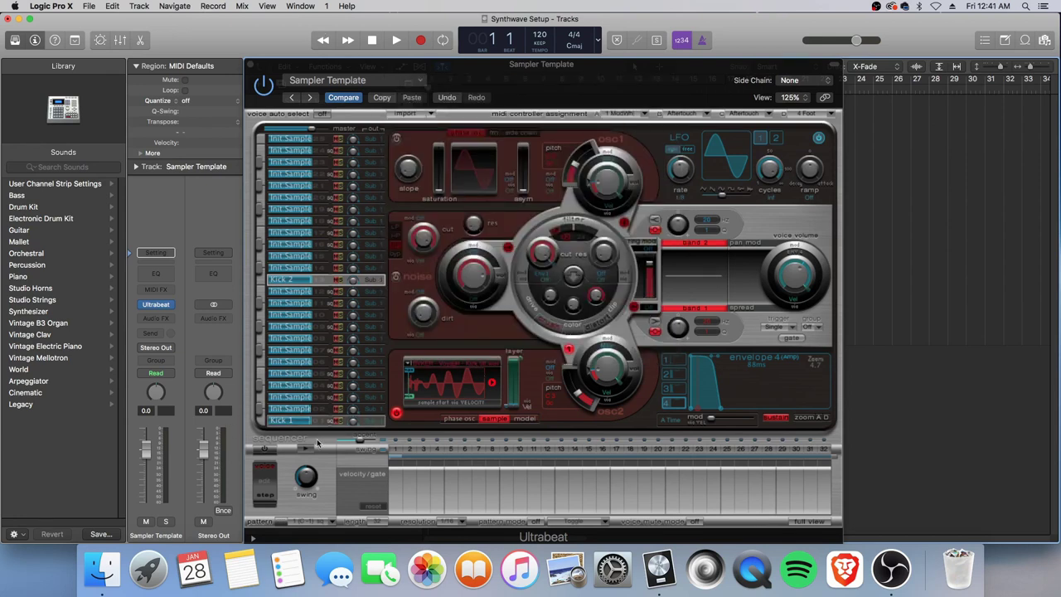
Step: Load the IDM Kit 01 setting from Ultrabeat's Drum Kits menu
{"action": "left_click", "coordinate": [378, 79]}
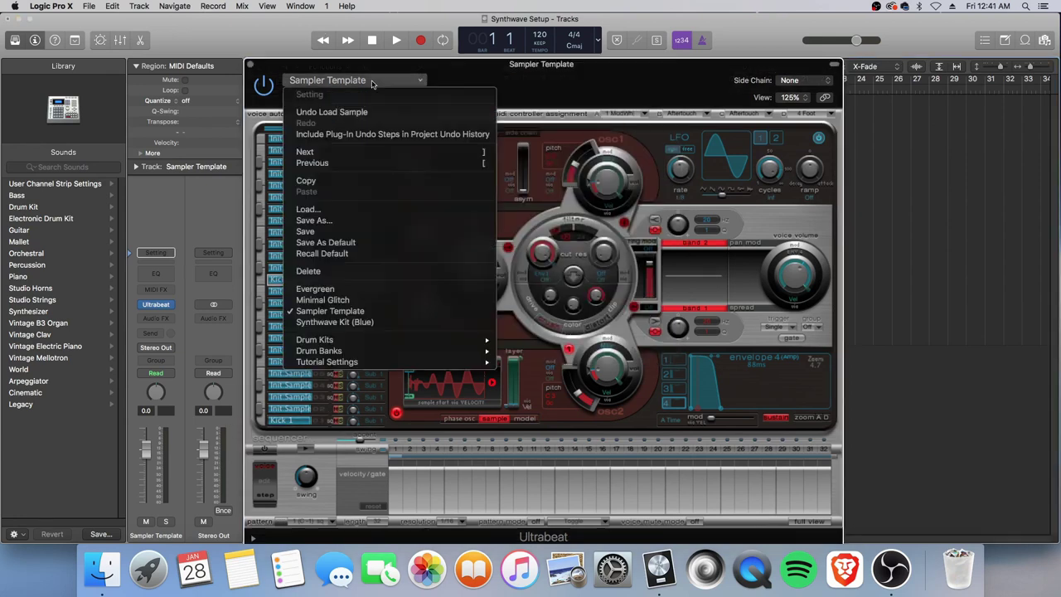
{"action": "mouse_move", "coordinate": [320, 341]}
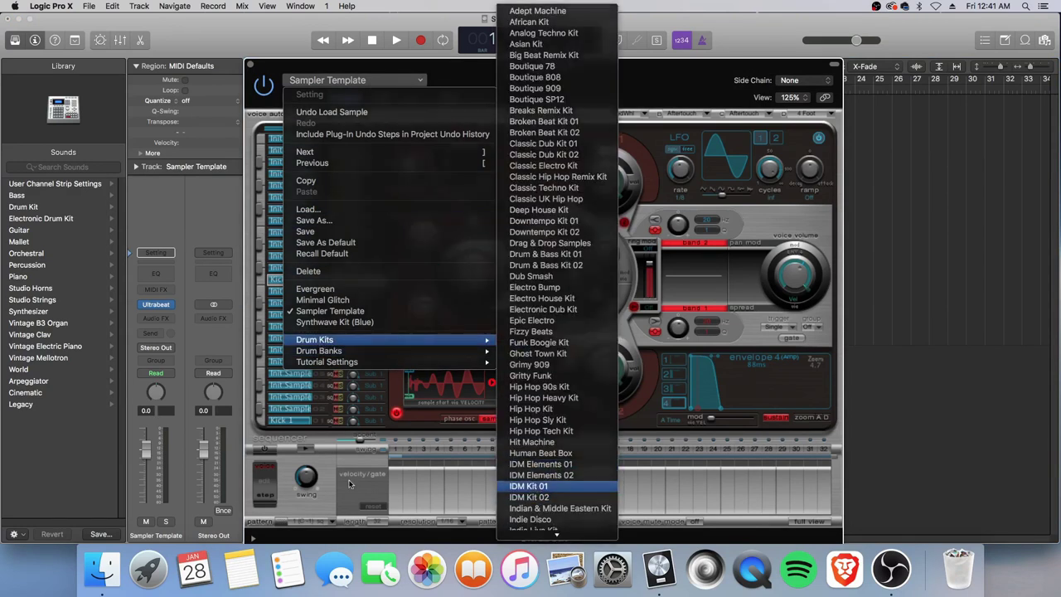
{"action": "left_click", "coordinate": [531, 486]}
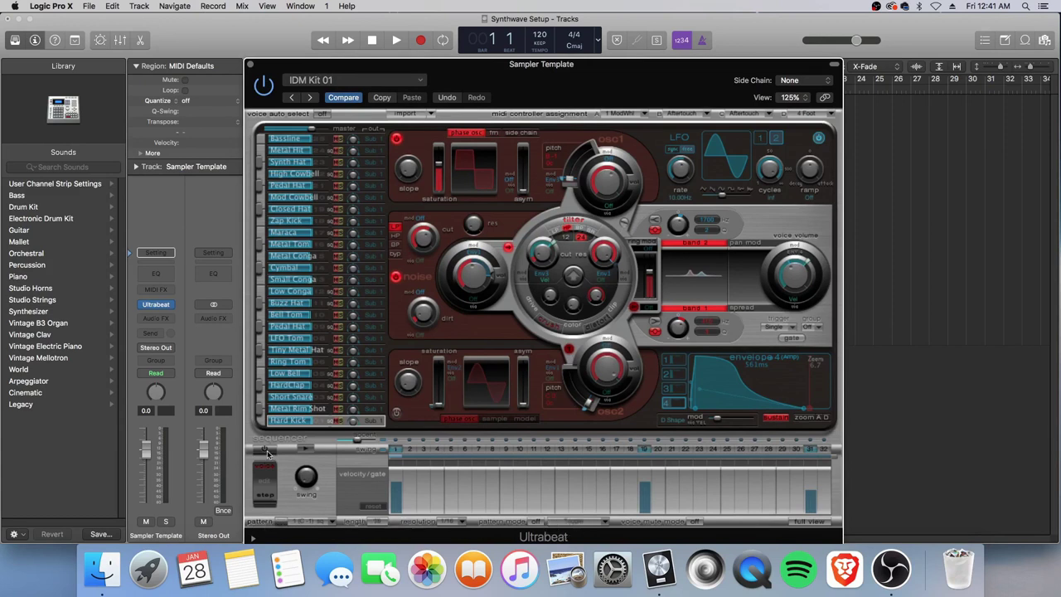
Step: Turn on the step sequencer, lower the Sampler Template track fader, and play then stop the pattern
{"action": "left_click", "coordinate": [265, 449]}
{"action": "left_click_drag", "start_coordinate": [153, 456], "coordinate": [154, 473]}
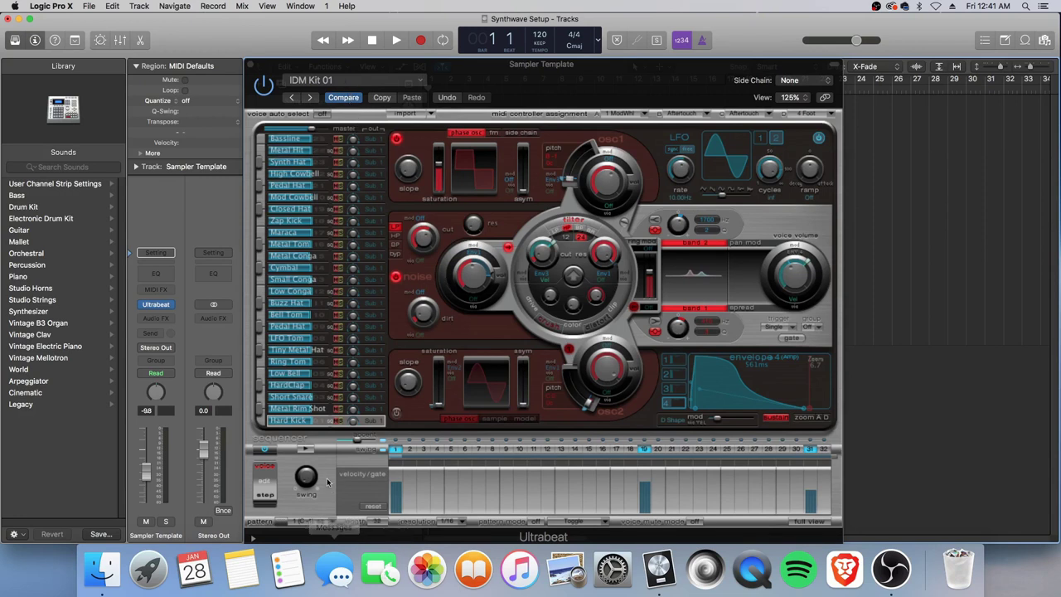
{"action": "left_click", "coordinate": [305, 449]}
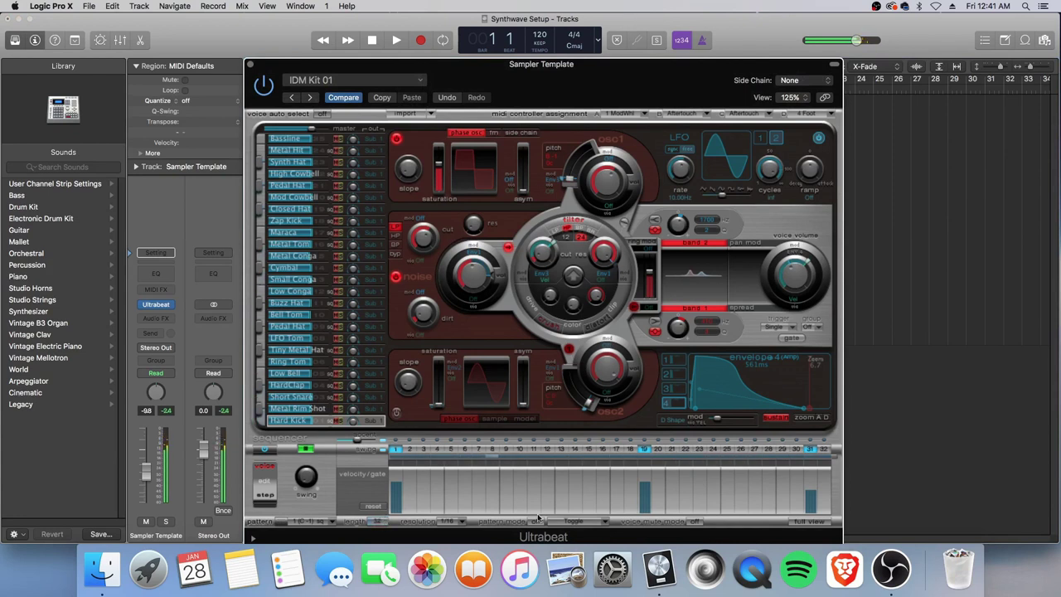
{"action": "left_click", "coordinate": [306, 450]}
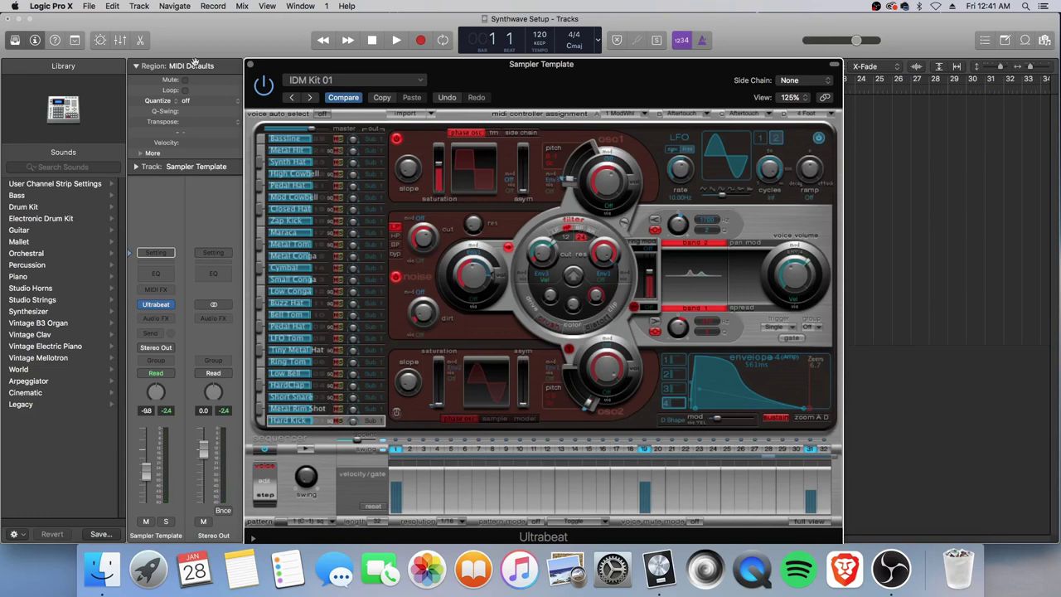
Step: Save the kit as the Ultrabeat setting 'IDM Kit 011' and keep it selected
{"action": "left_click", "coordinate": [382, 81]}
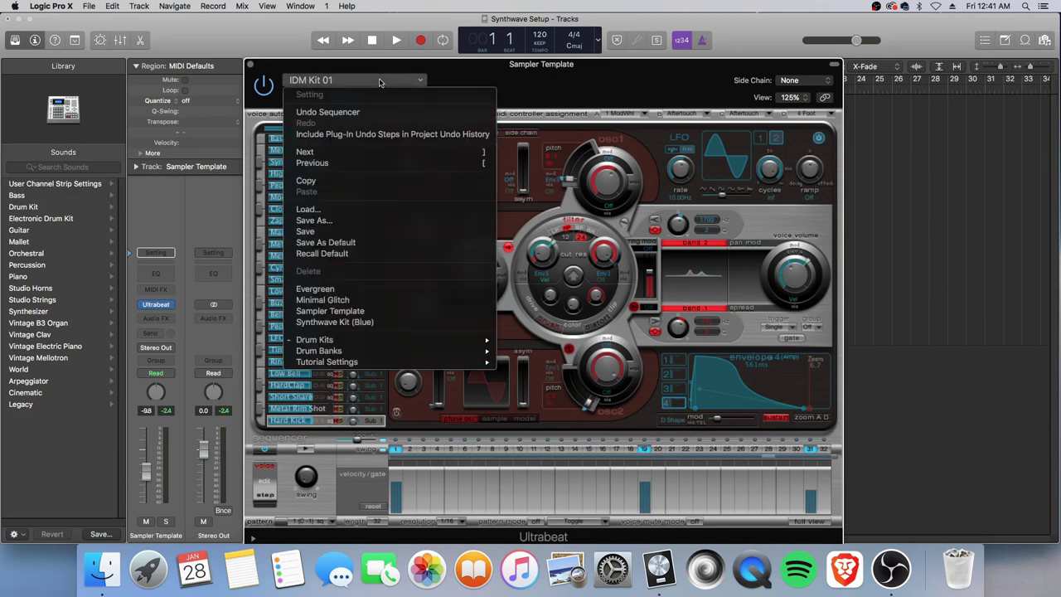
{"action": "left_click", "coordinate": [363, 246]}
{"action": "left_click", "coordinate": [501, 154]}
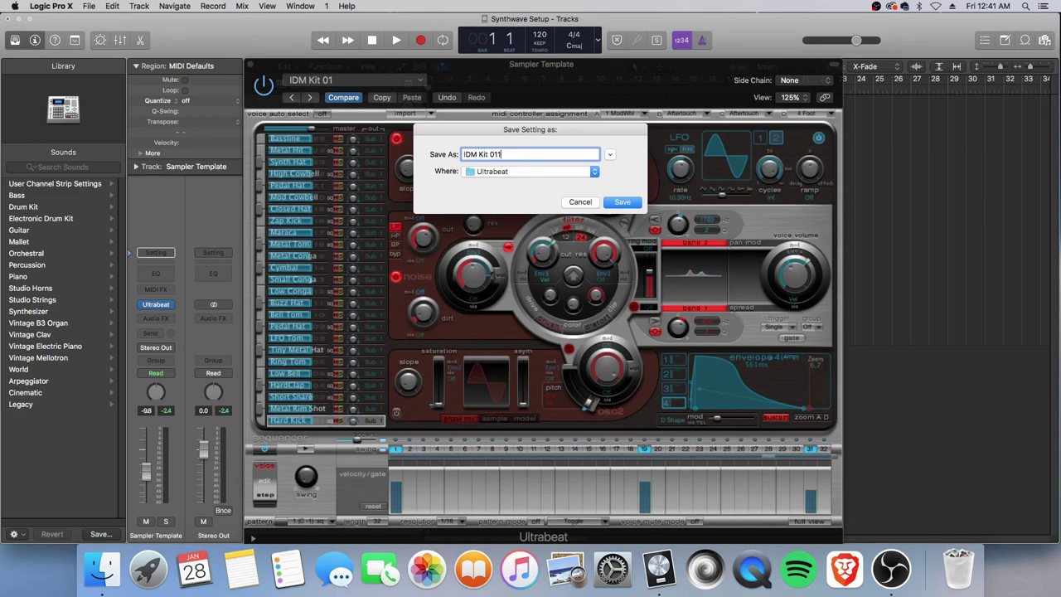
{"action": "type", "text": "1"}
{"action": "key", "text": "Return"}
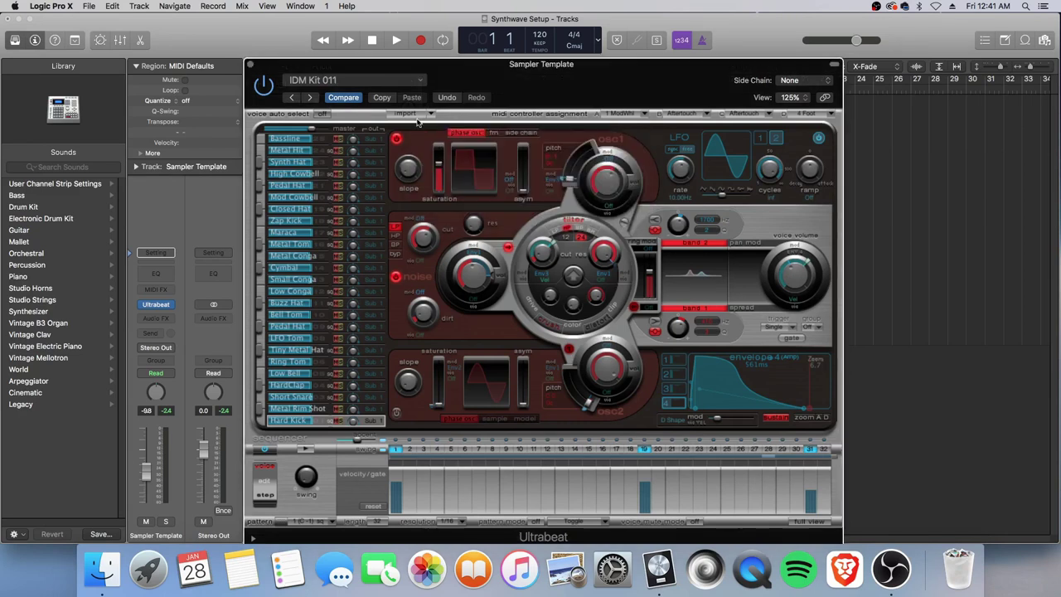
{"action": "left_click", "coordinate": [320, 82]}
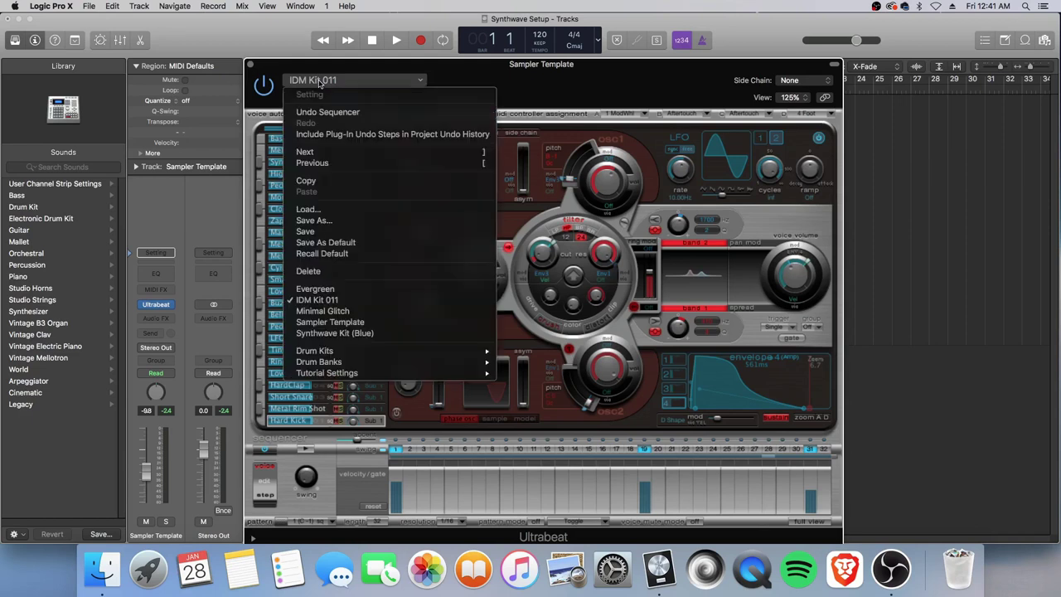
{"action": "left_click", "coordinate": [329, 300]}
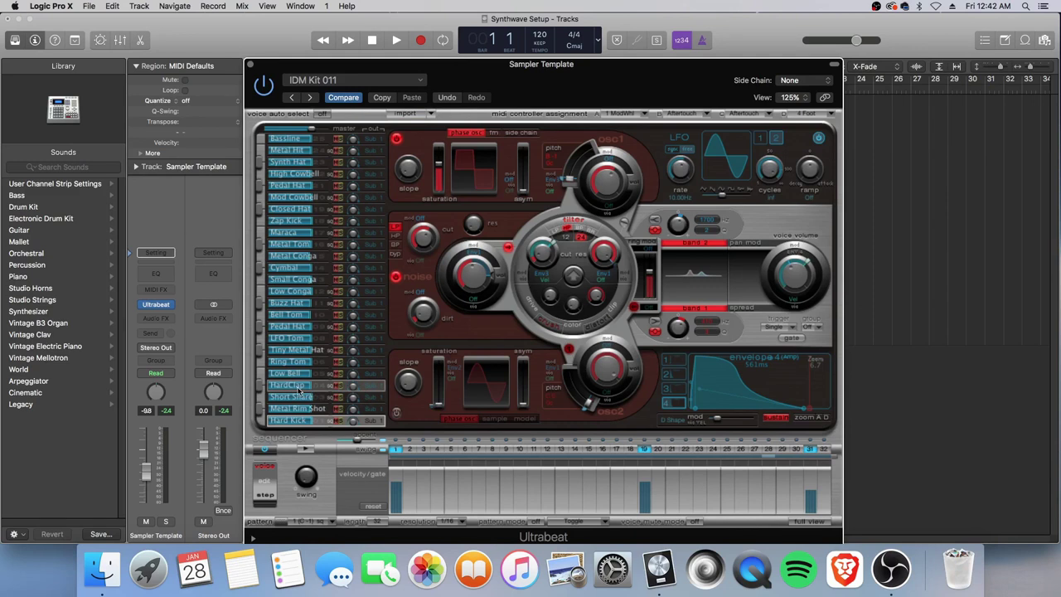
Step: Audition the Hard Kick voice, then re-initialise it with Init > Sample
{"action": "left_click", "coordinate": [261, 424]}
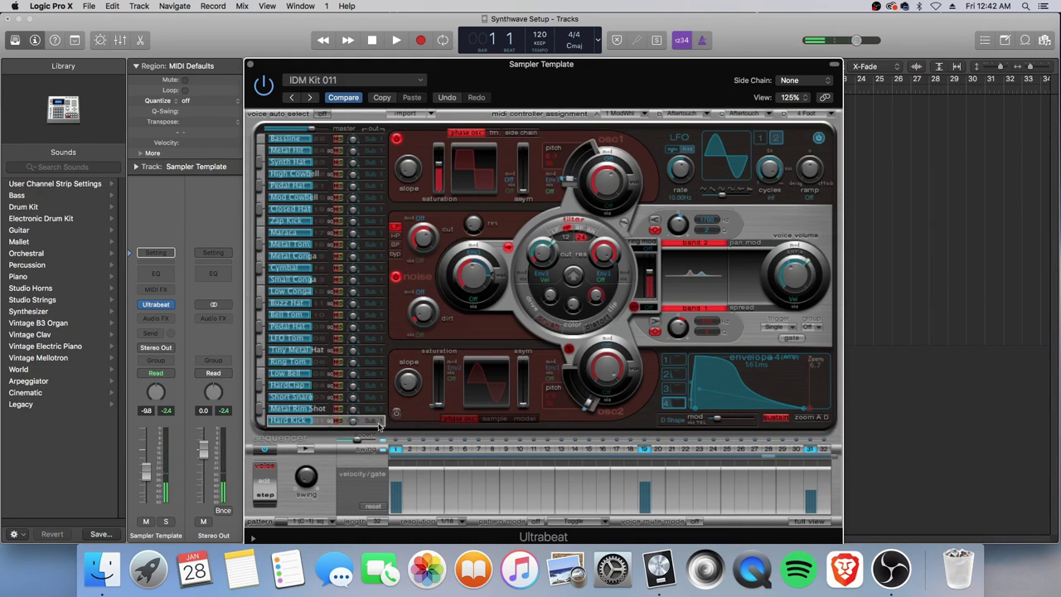
{"action": "right_click", "coordinate": [285, 423]}
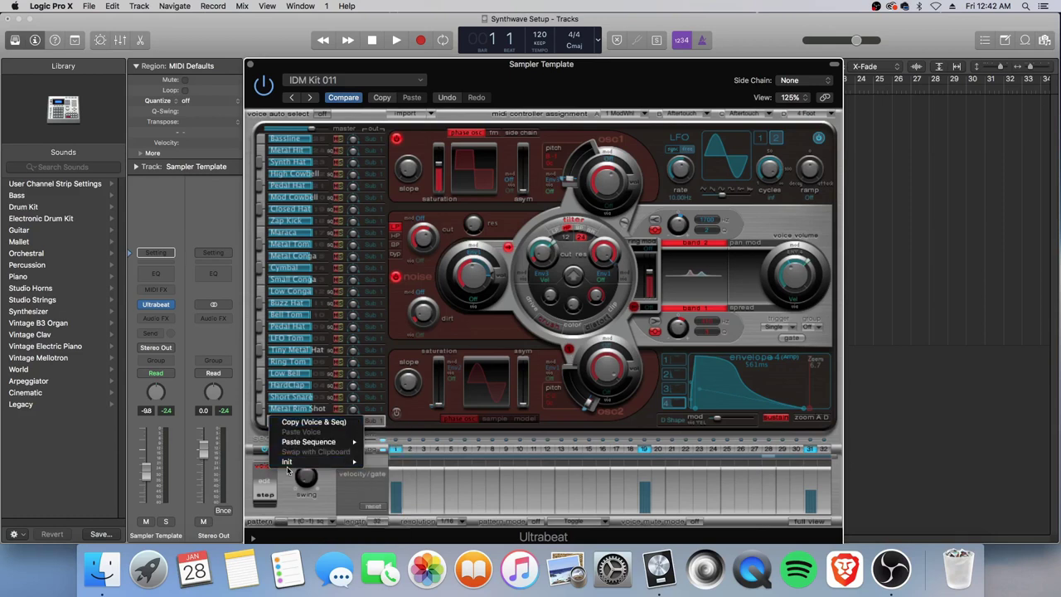
{"action": "mouse_move", "coordinate": [300, 464]}
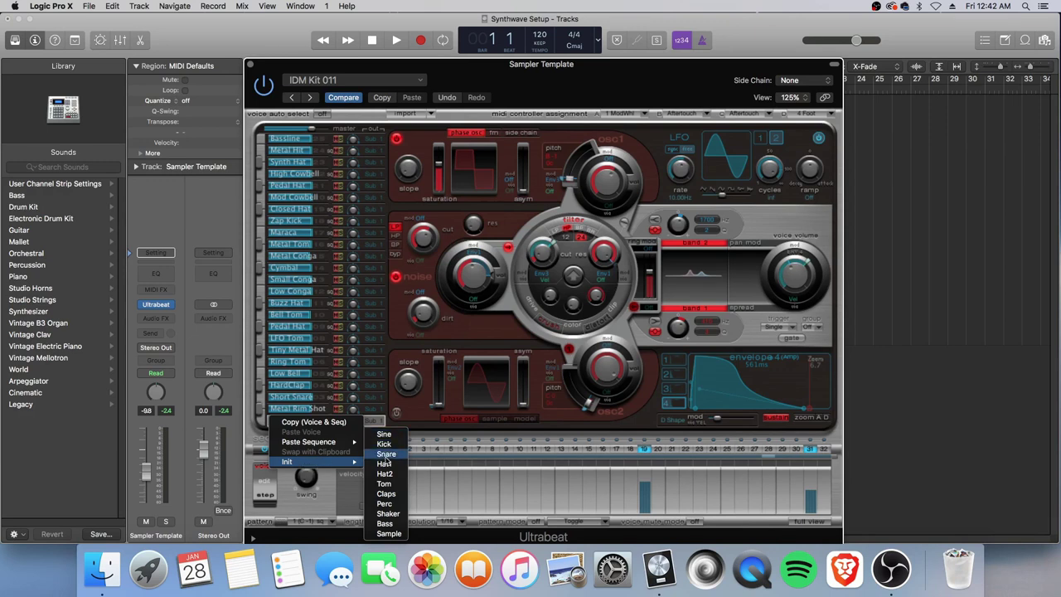
{"action": "left_click", "coordinate": [389, 534]}
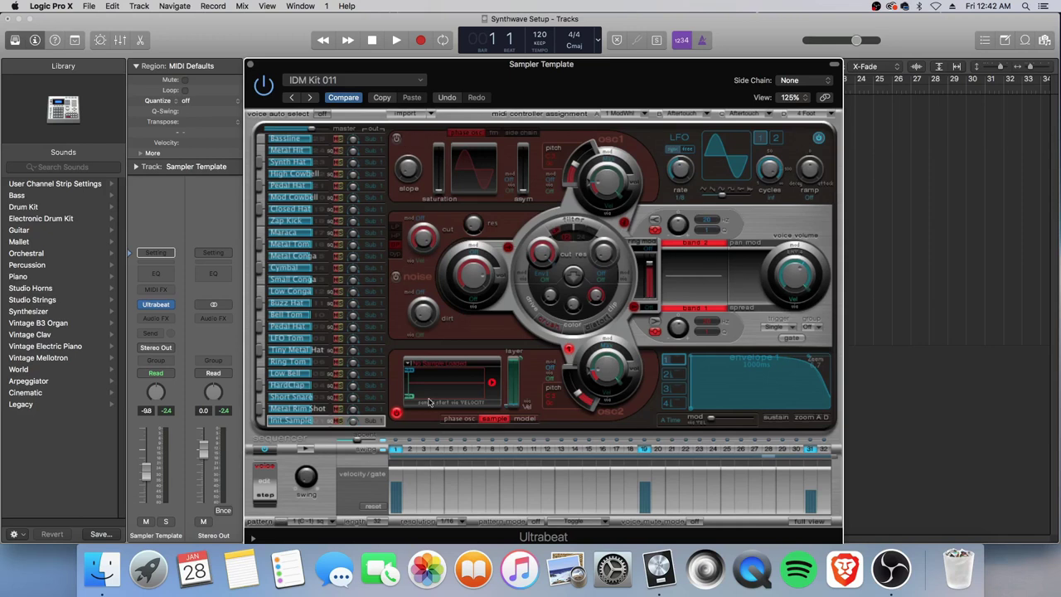
Step: Adjust the envelope display zoom and show the voice's envelope 4
{"action": "left_click_drag", "start_coordinate": [813, 359], "coordinate": [778, 361]}
{"action": "left_click", "coordinate": [815, 361]}
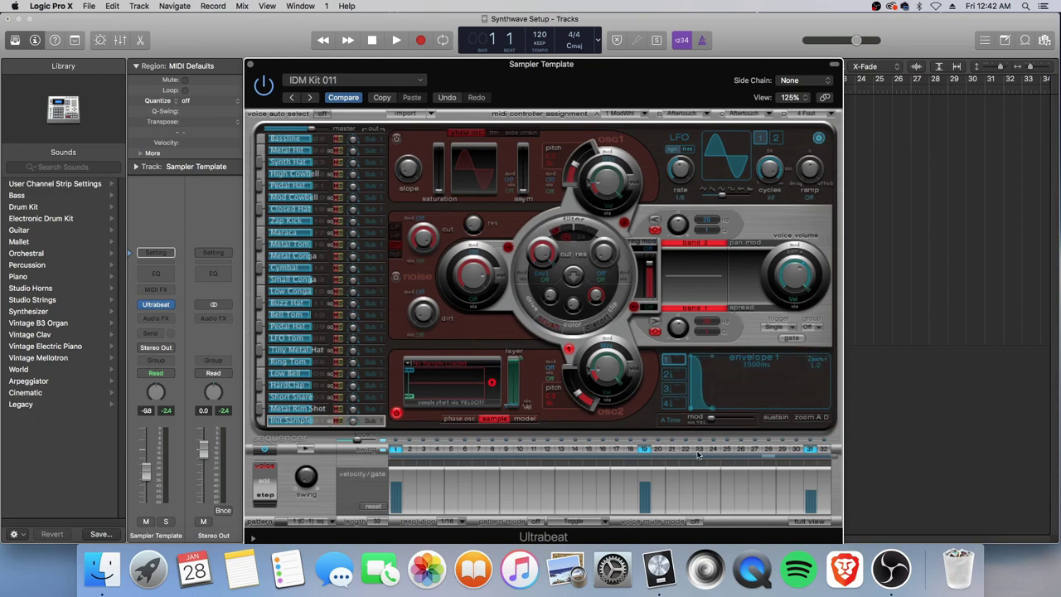
{"action": "left_click", "coordinate": [672, 402]}
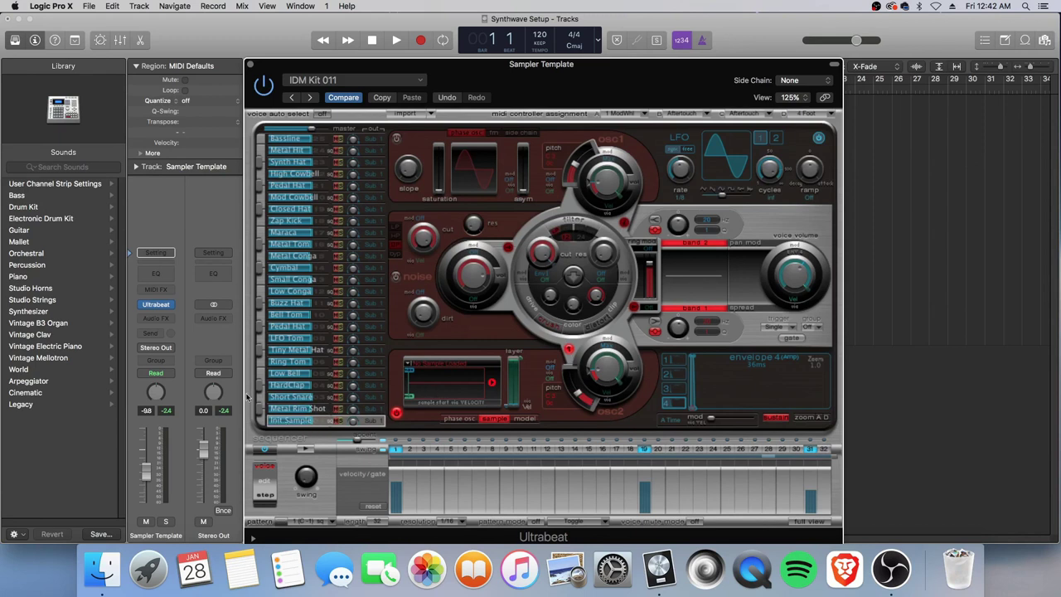
Step: Look through several voices, then re-initialise Metal Rim Shot with Init > Sample
{"action": "left_click", "coordinate": [289, 220]}
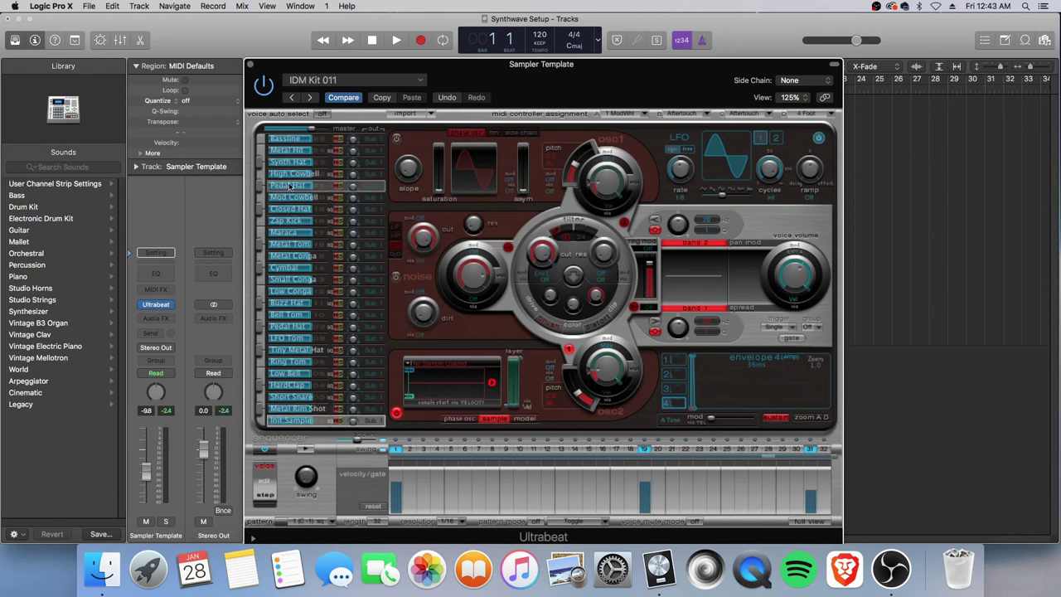
{"action": "left_click", "coordinate": [284, 235]}
{"action": "left_click", "coordinate": [289, 398]}
{"action": "left_click", "coordinate": [290, 409]}
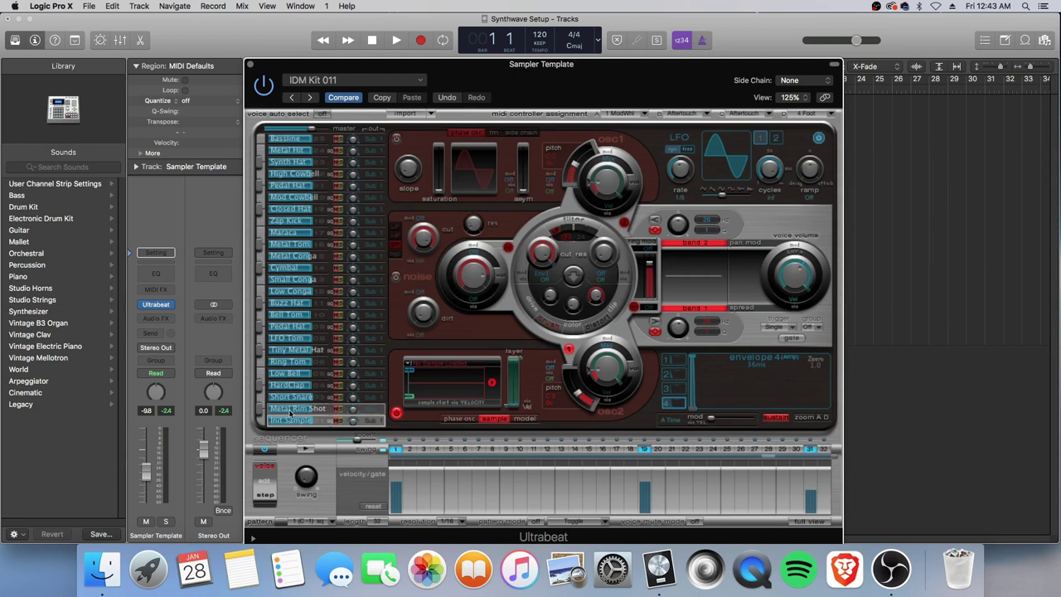
{"action": "left_click", "coordinate": [290, 409]}
{"action": "right_click", "coordinate": [287, 409]}
{"action": "mouse_move", "coordinate": [298, 452]}
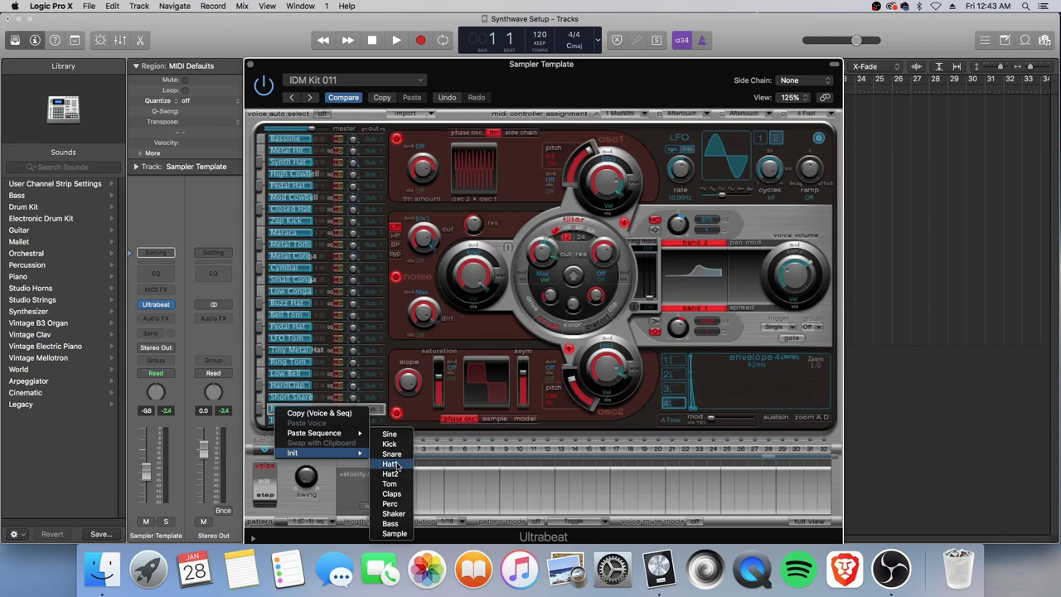
{"action": "left_click", "coordinate": [393, 533]}
Step: Re-initialise Short Snare and the voice above it with Init > Sample
{"action": "left_click", "coordinate": [282, 398]}
{"action": "right_click", "coordinate": [282, 400]}
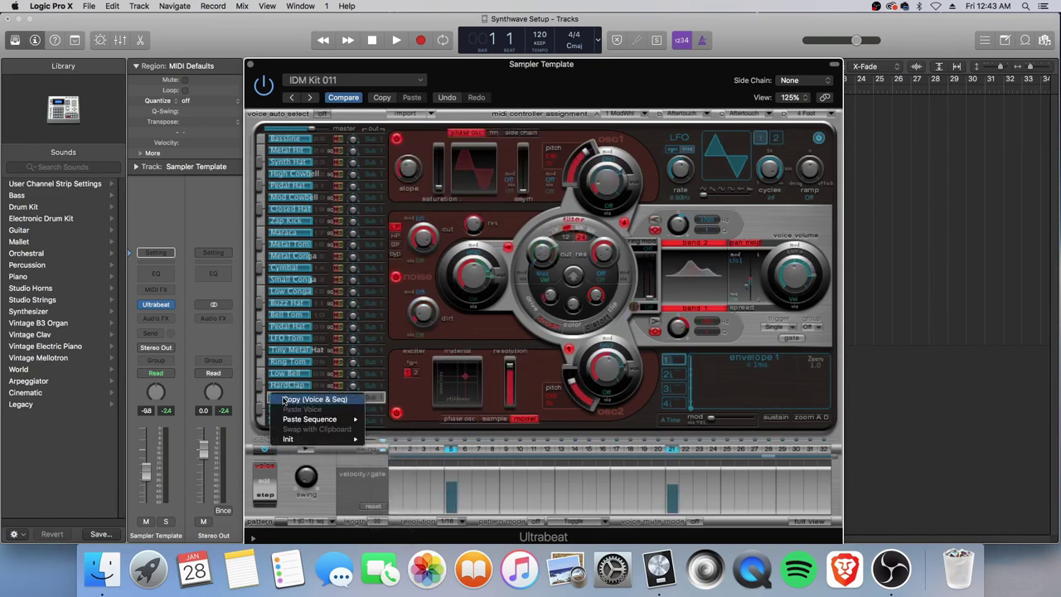
{"action": "mouse_move", "coordinate": [301, 440]}
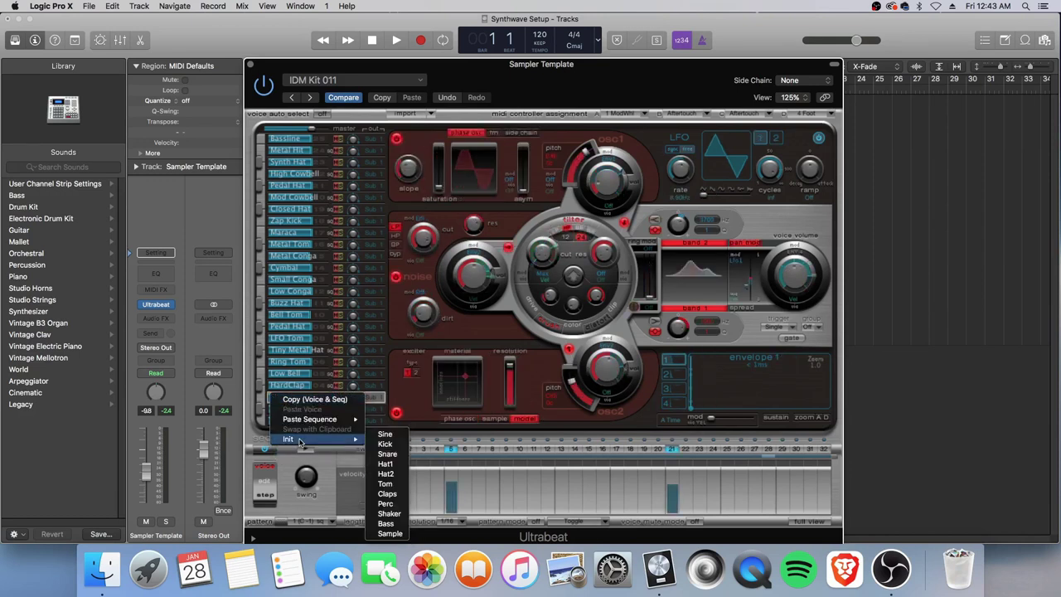
{"action": "left_click", "coordinate": [390, 533]}
{"action": "left_click", "coordinate": [286, 387]}
{"action": "right_click", "coordinate": [286, 385]}
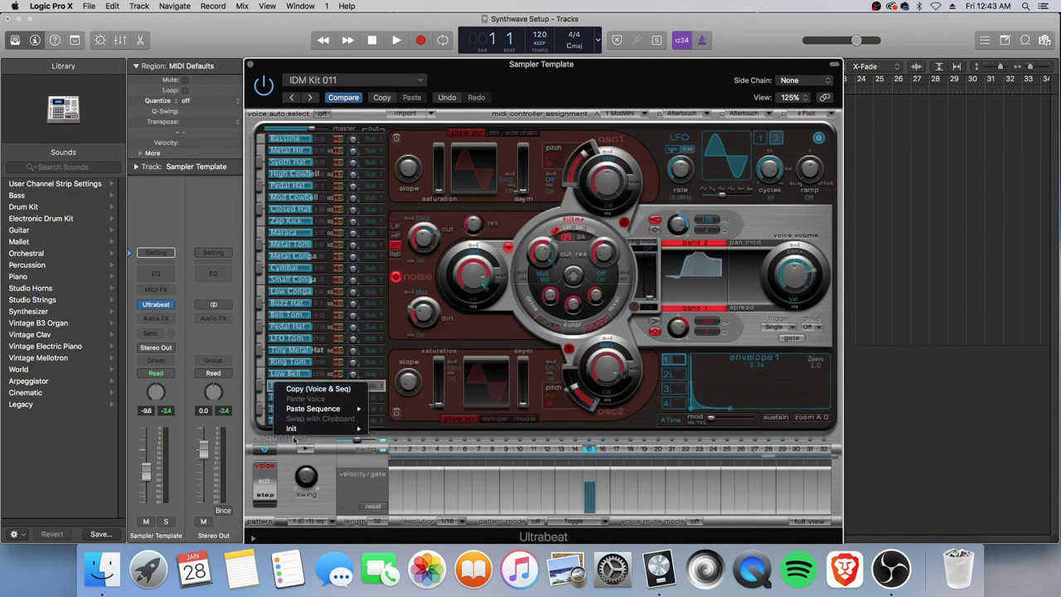
{"action": "mouse_move", "coordinate": [297, 429]}
{"action": "left_click", "coordinate": [392, 527]}
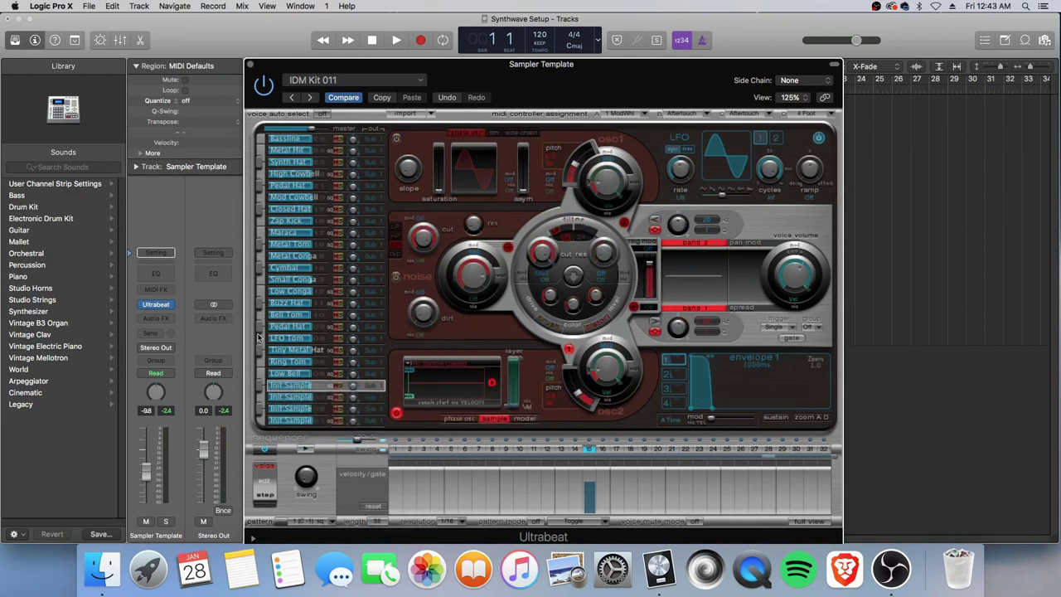
Step: Reload the Sampler Template setting and check two voices near the top
{"action": "left_click", "coordinate": [322, 80]}
{"action": "left_click", "coordinate": [312, 322]}
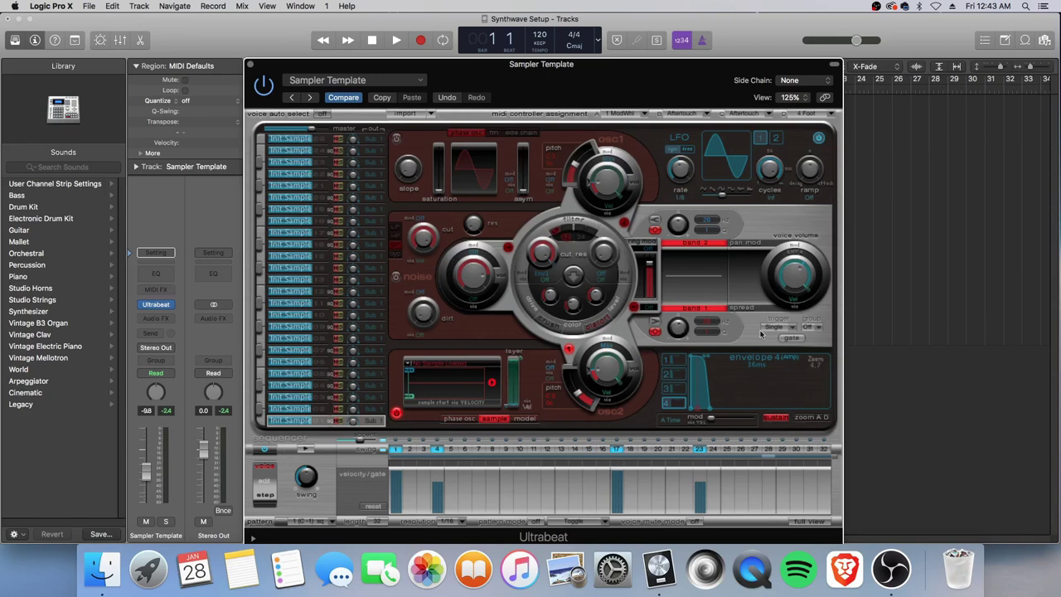
{"action": "left_click", "coordinate": [289, 161]}
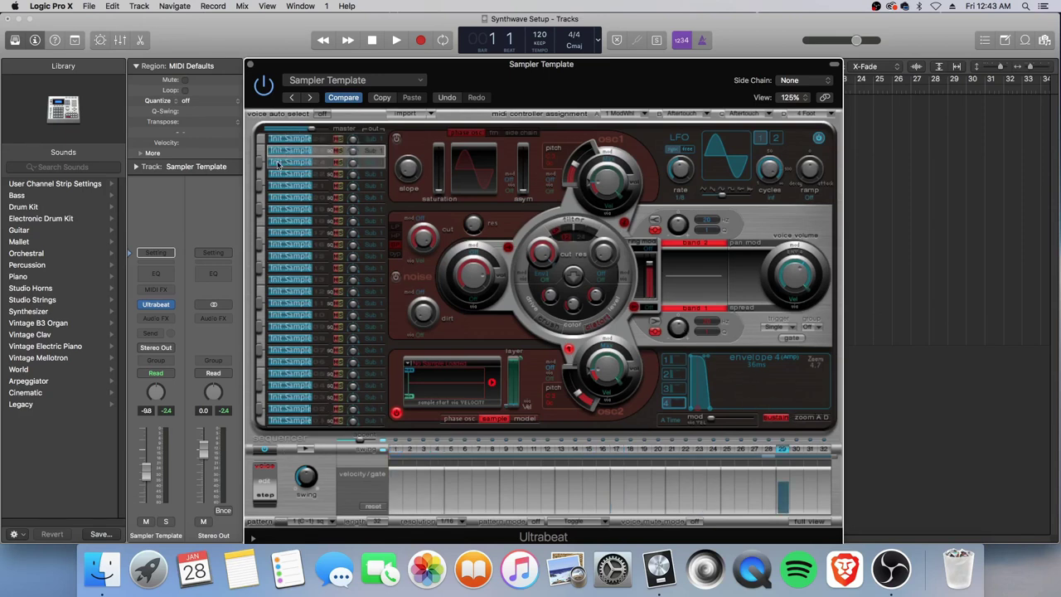
{"action": "left_click", "coordinate": [279, 175]}
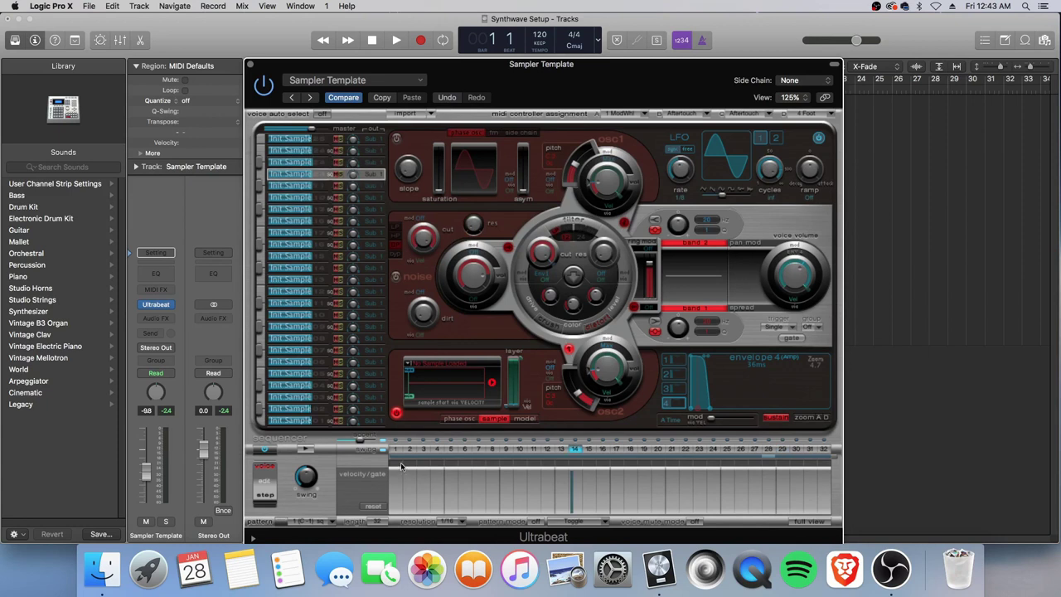
Step: Check the lower voices, ending on the bottom voice and its pattern
{"action": "left_click", "coordinate": [295, 421]}
{"action": "left_click", "coordinate": [292, 410]}
{"action": "left_click", "coordinate": [291, 398]}
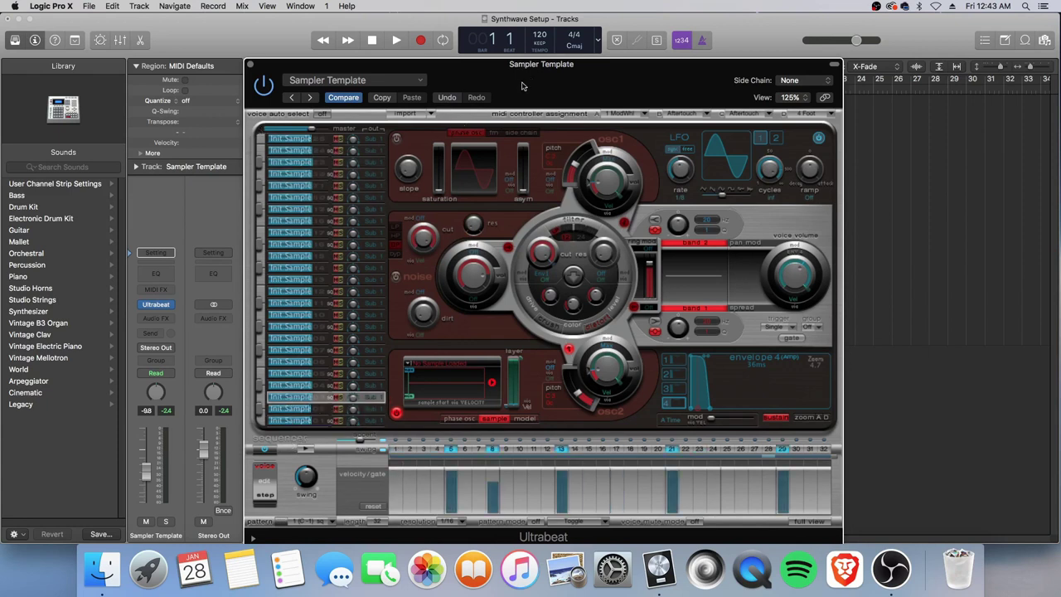
{"action": "left_click", "coordinate": [288, 420]}
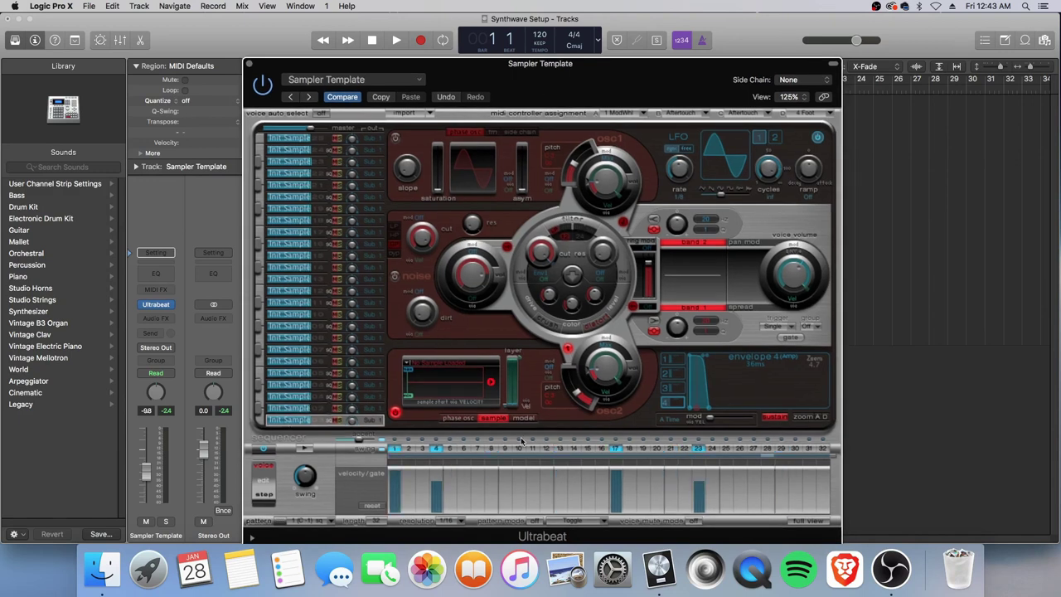